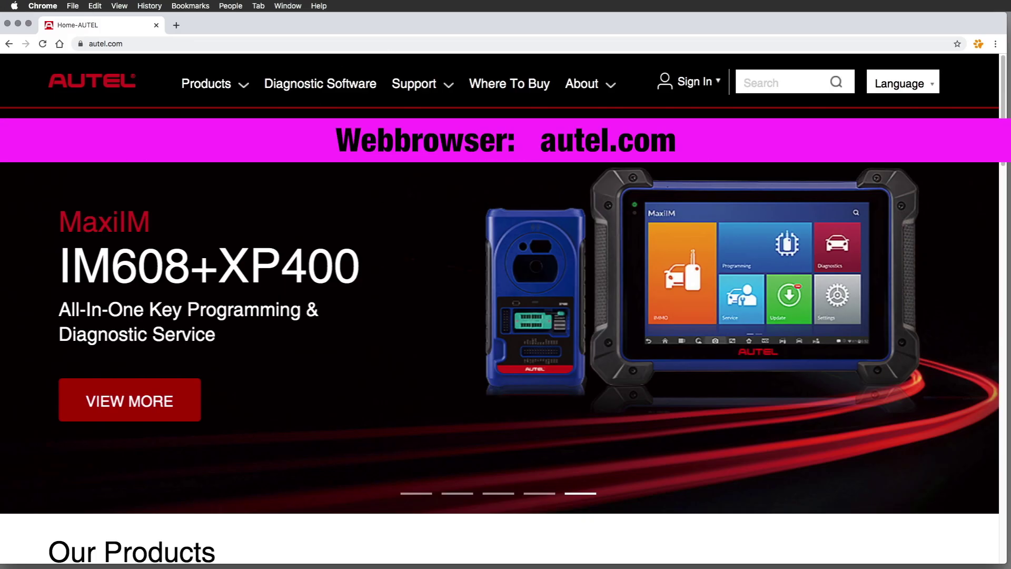
Go from Sign In to the Create an Autel ID form, scroll through it and try submitting.
left_click(687, 84)
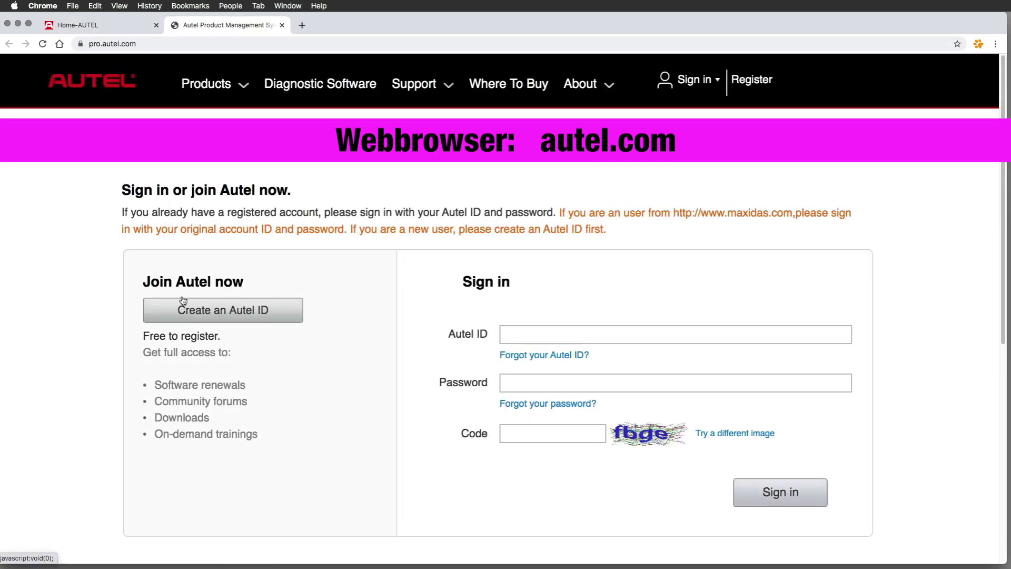
left_click(233, 310)
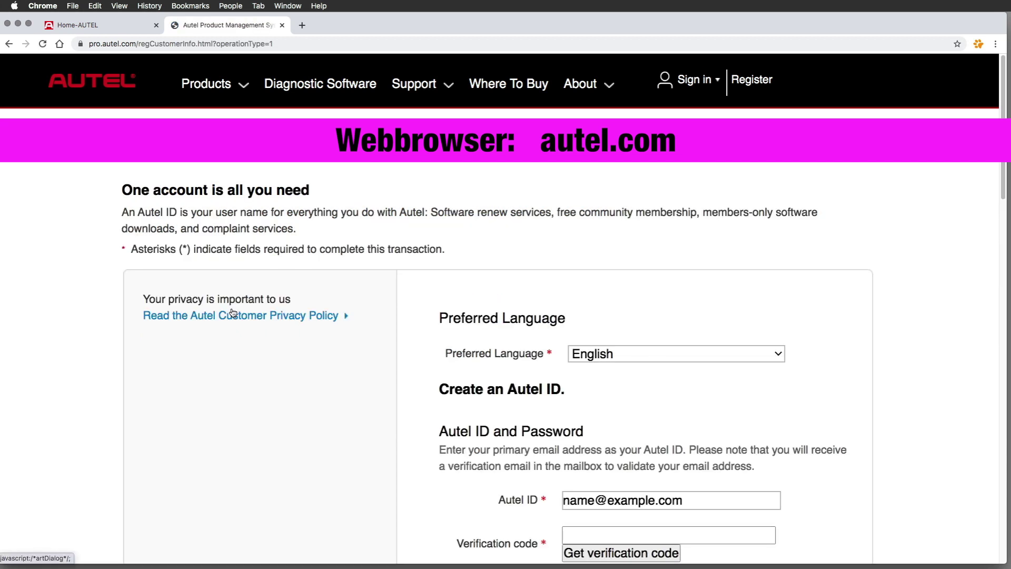
scroll(661, 343, "down", 3)
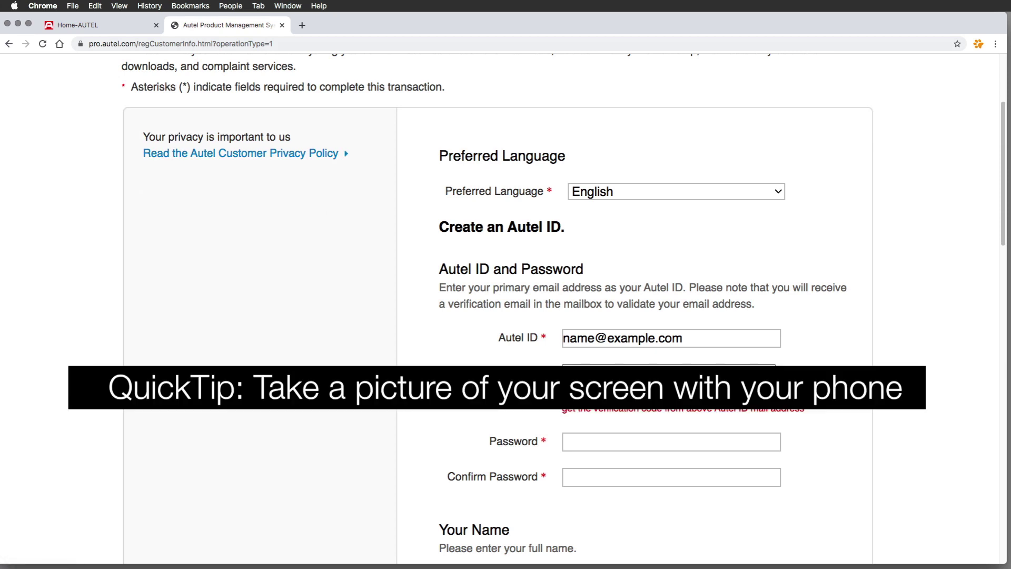
scroll(530, 447, "down", 1)
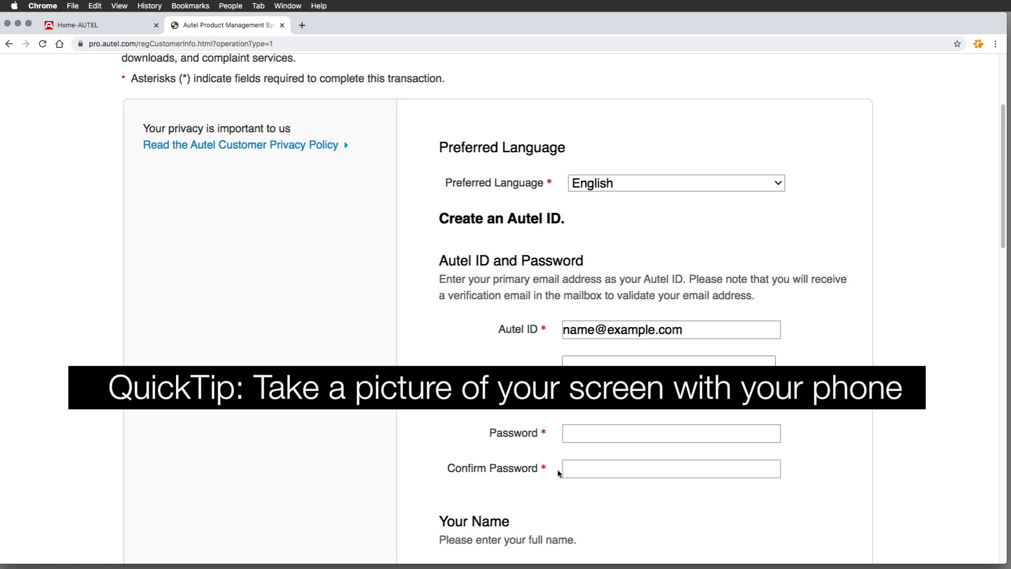
scroll(589, 471, "down", 10)
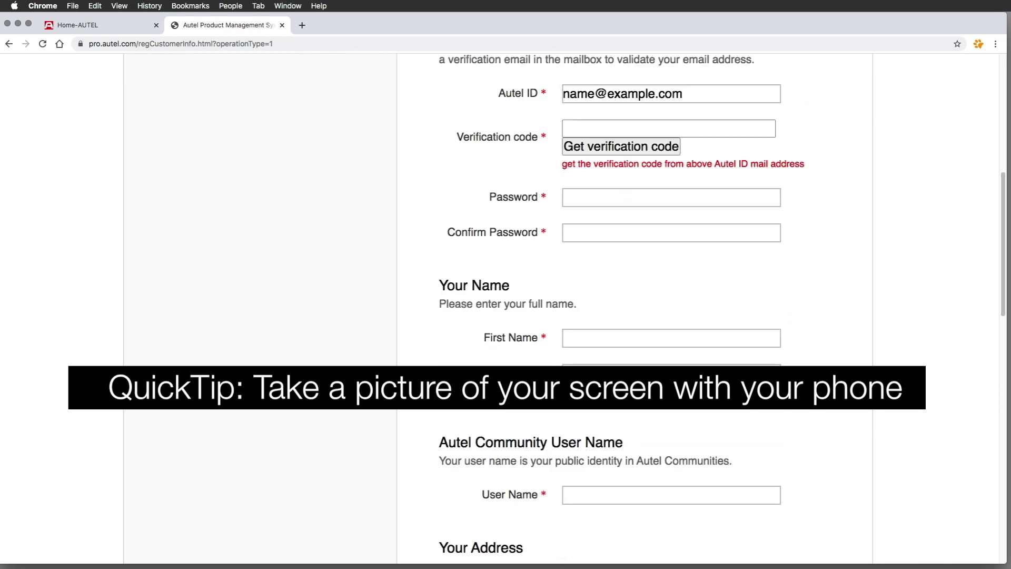
scroll(582, 337, "down", 6)
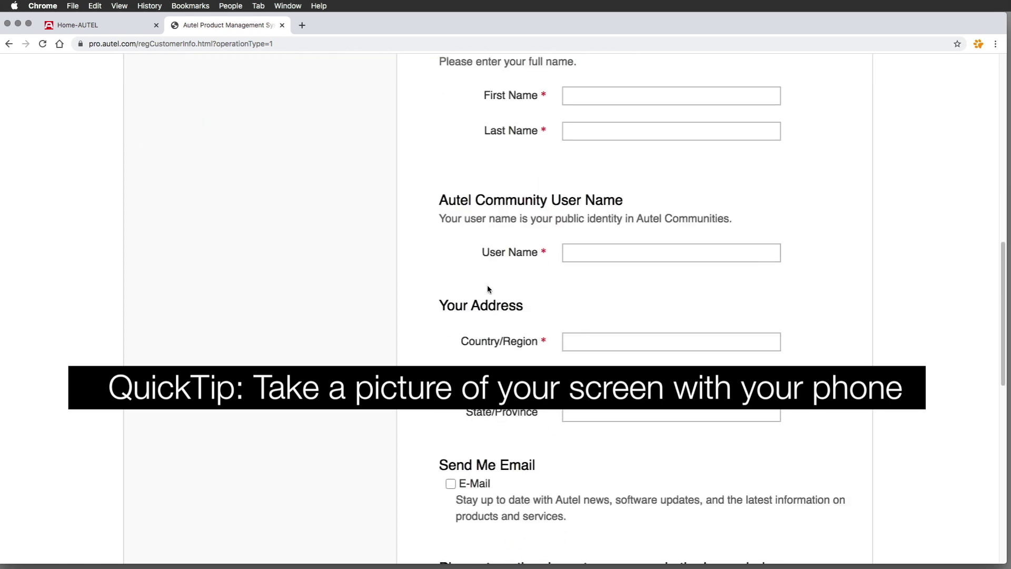
scroll(489, 289, "down", 8)
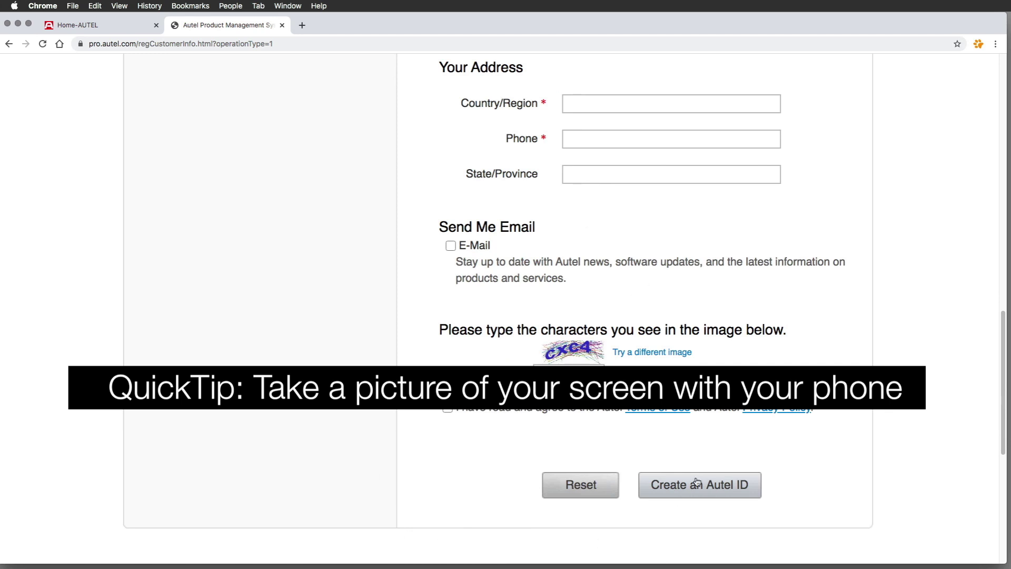
left_click(722, 485)
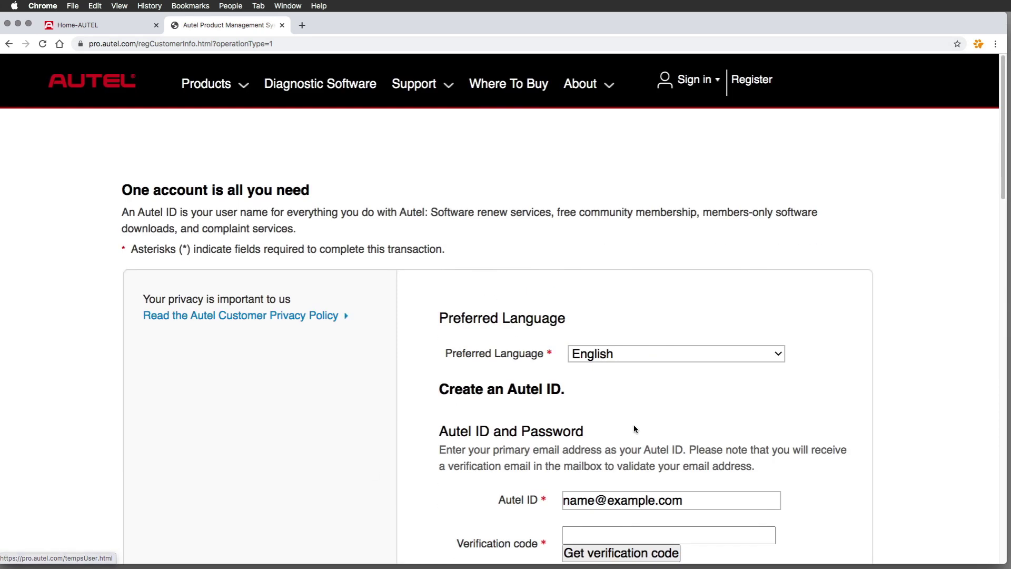
Sign in with the saved Autel ID from autofill and the image verification code.
left_click(686, 80)
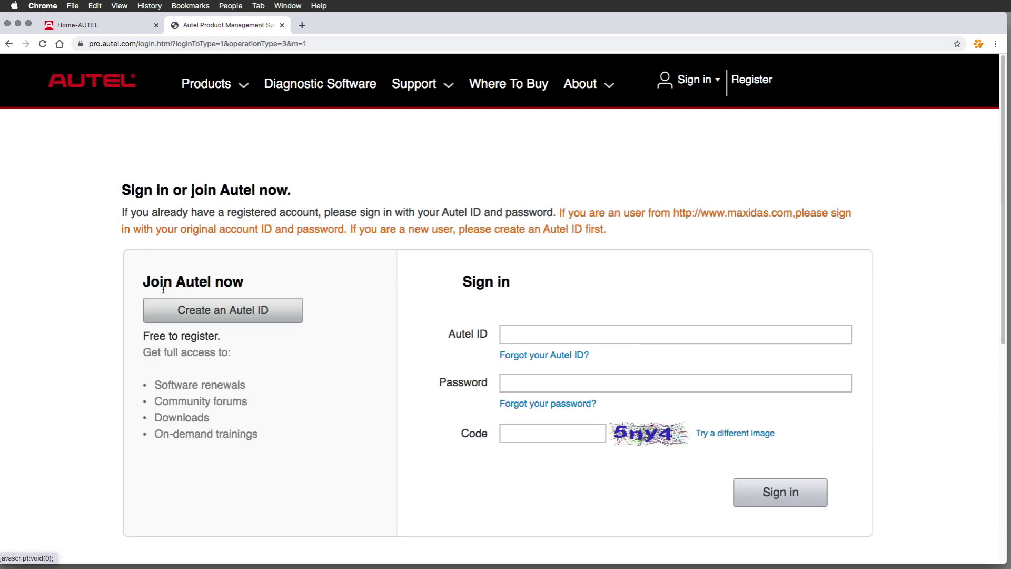
left_click(499, 340)
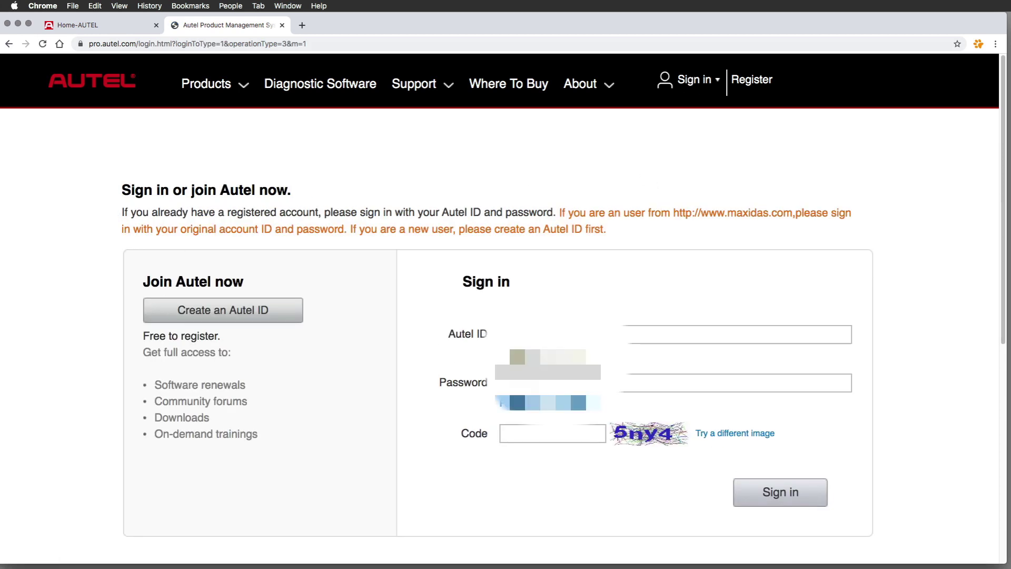
key("Down")
key("Return")
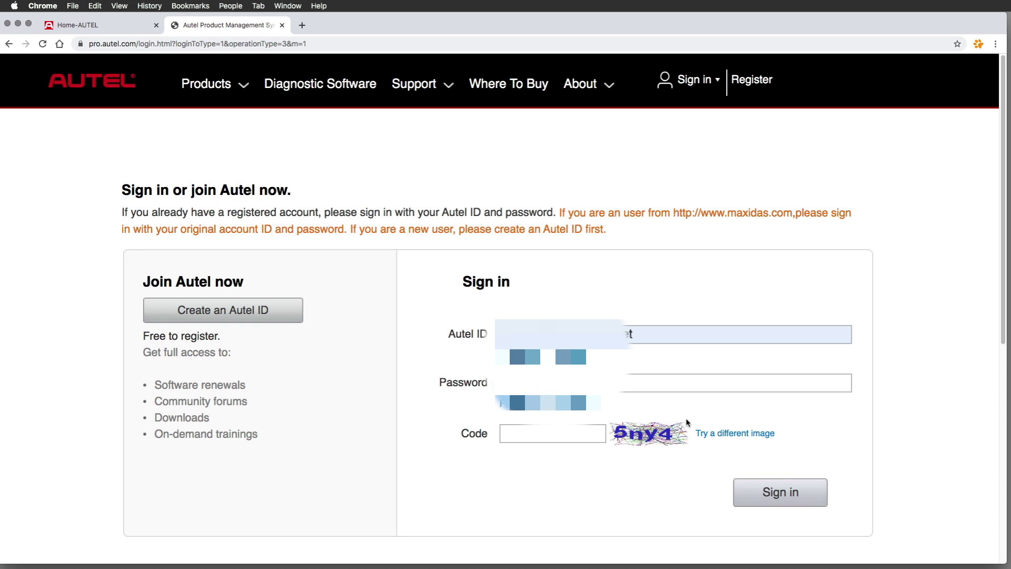
left_click(533, 435)
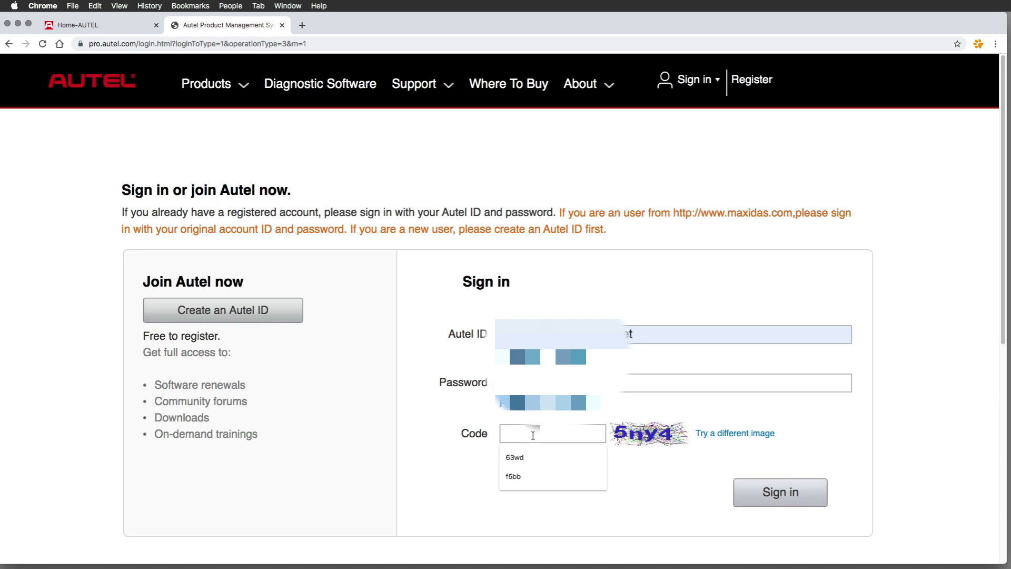
type("5")
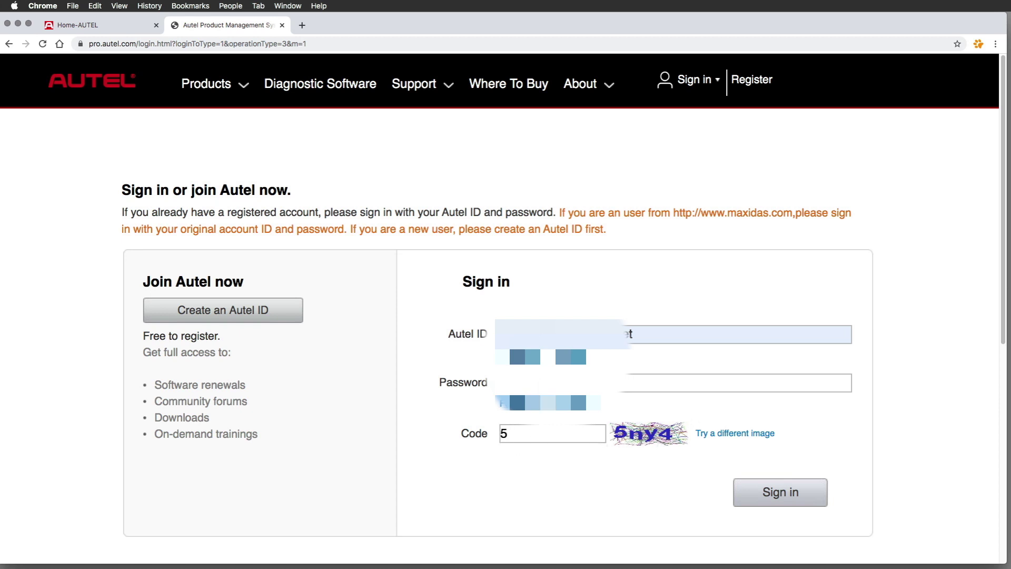
type("ny4")
left_click(773, 492)
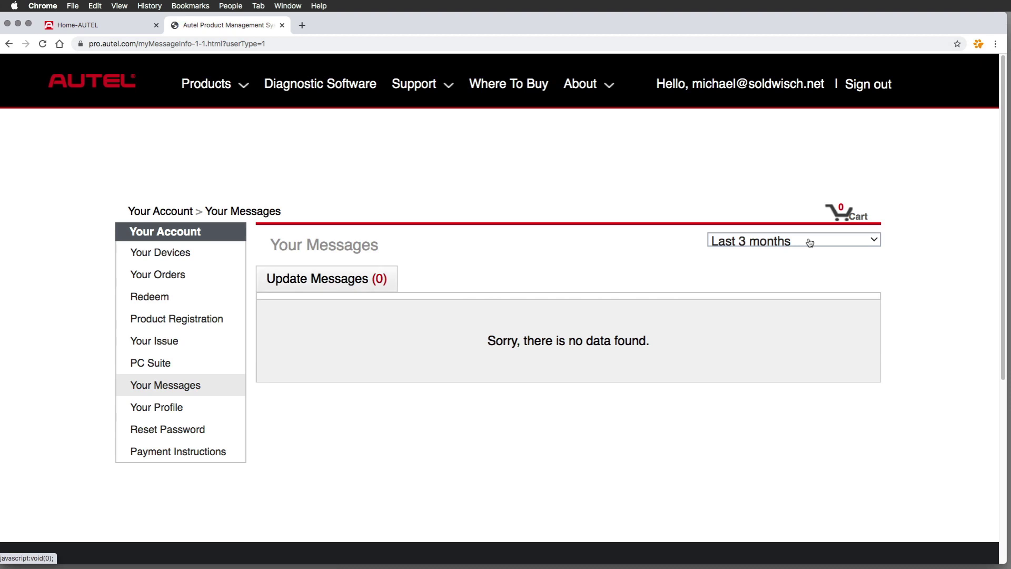
Check Your Devices and the Product Registration form, then go to the PC Suite downloads.
left_click(177, 251)
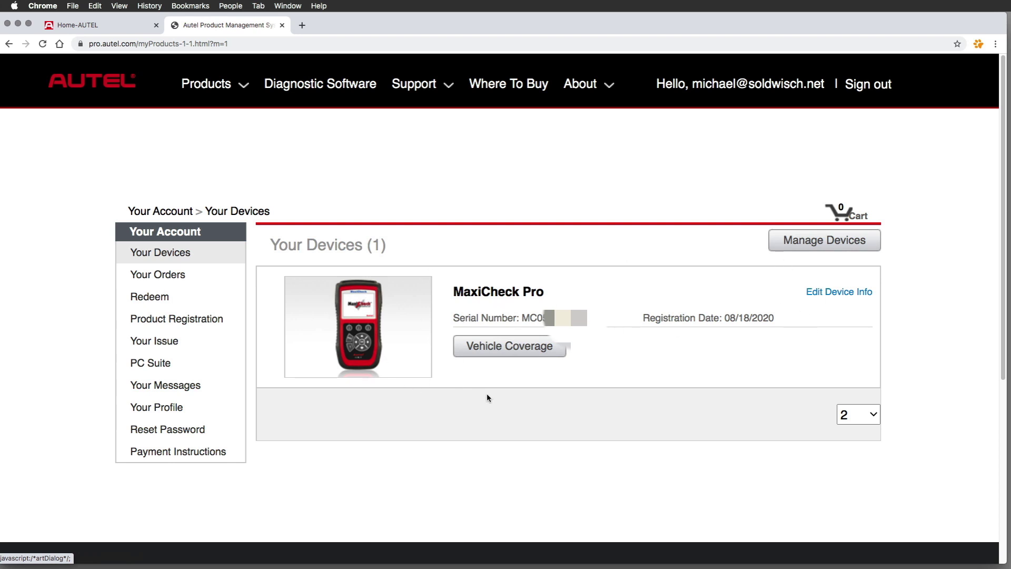
left_click(198, 317)
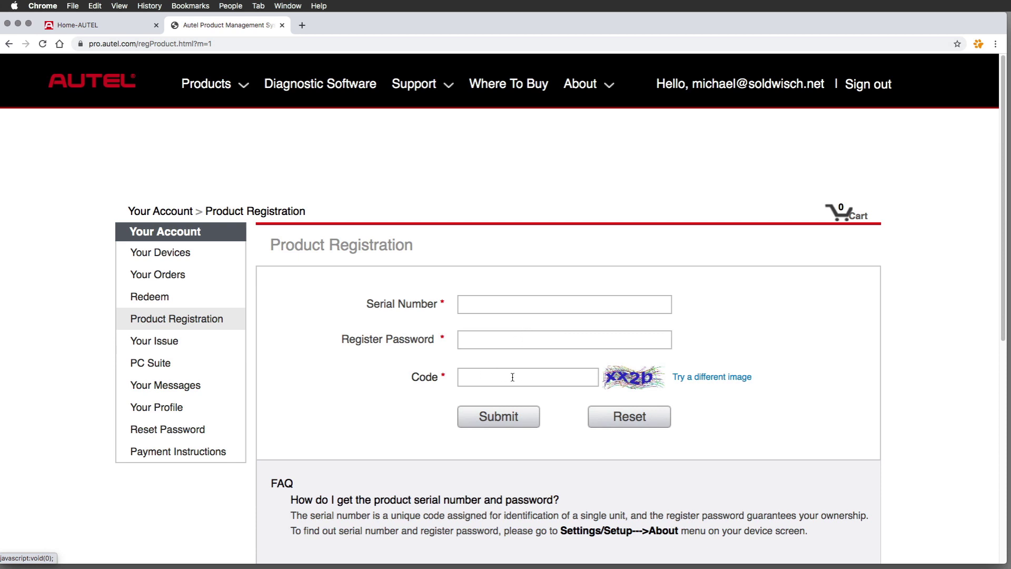
scroll(379, 415, "down", 3)
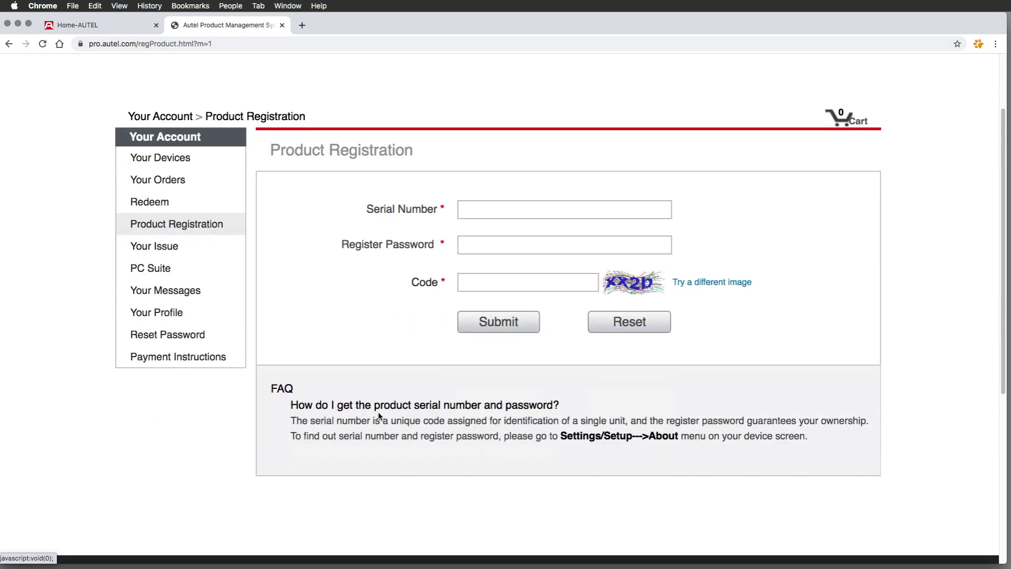
scroll(380, 415, "up", 3)
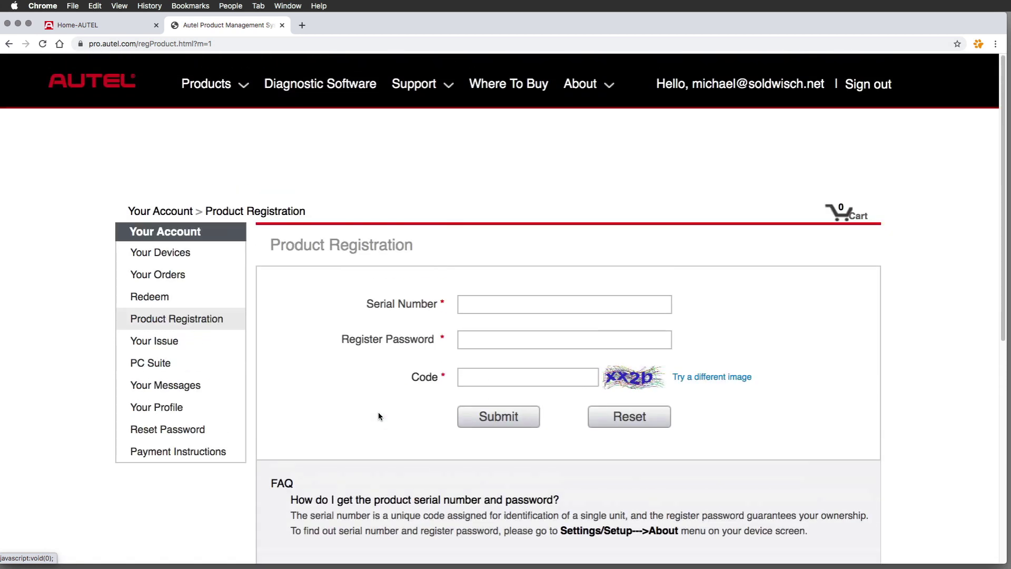
left_click(162, 362)
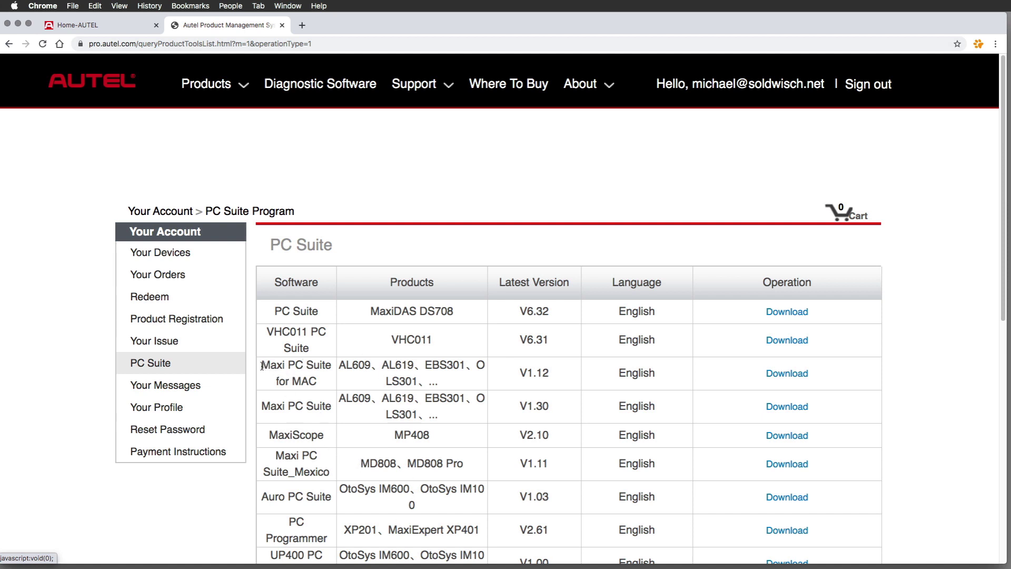
Highlight the Maxi PC Suite for MAC V1.12 entry, then show the desktop with F11.
left_click_drag(262, 366, 323, 382)
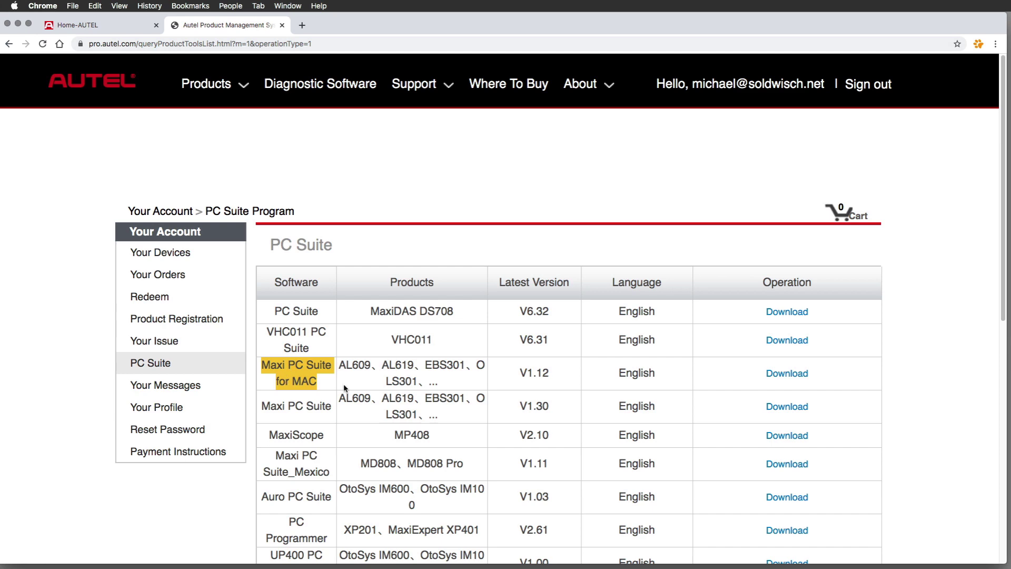
scroll(352, 425, "down", 1)
scroll(346, 419, "down", 2)
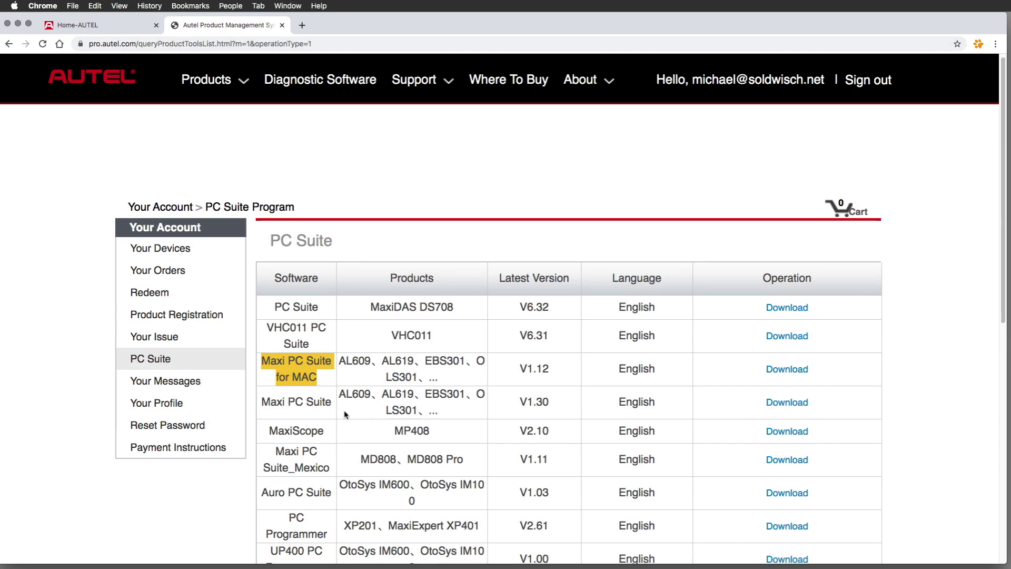
scroll(312, 395, "down", 5)
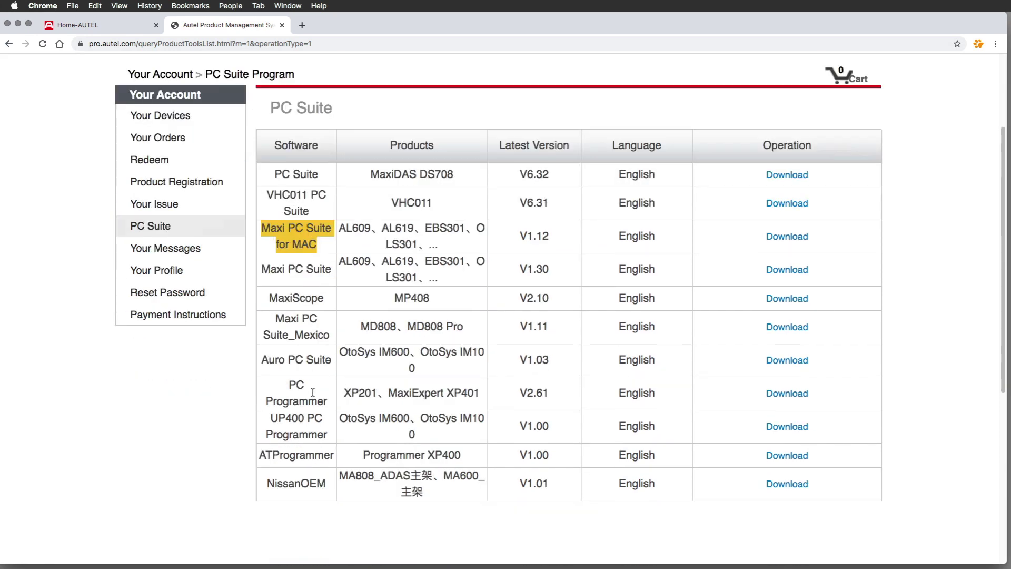
scroll(309, 393, "up", 2)
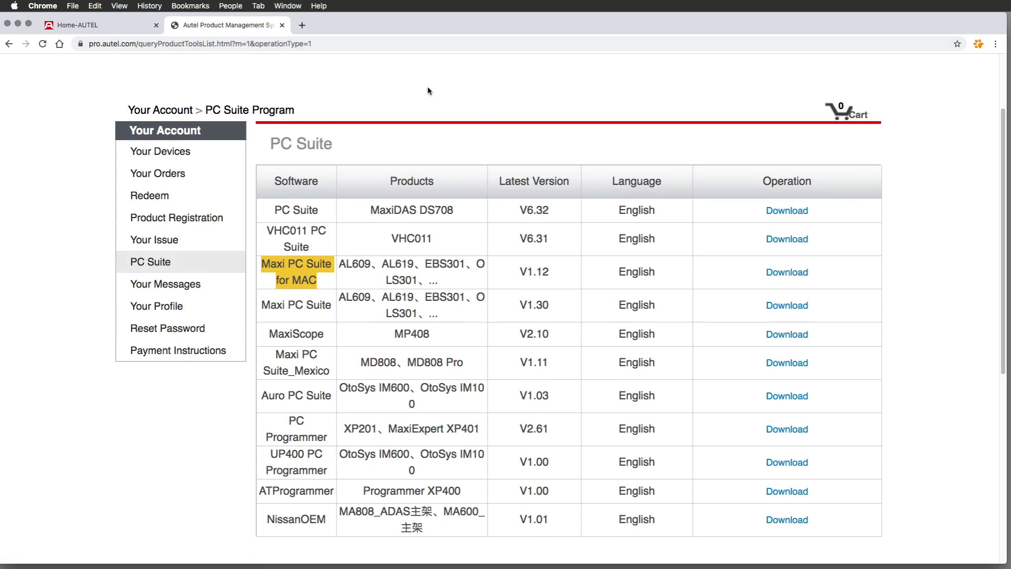
key("F11")
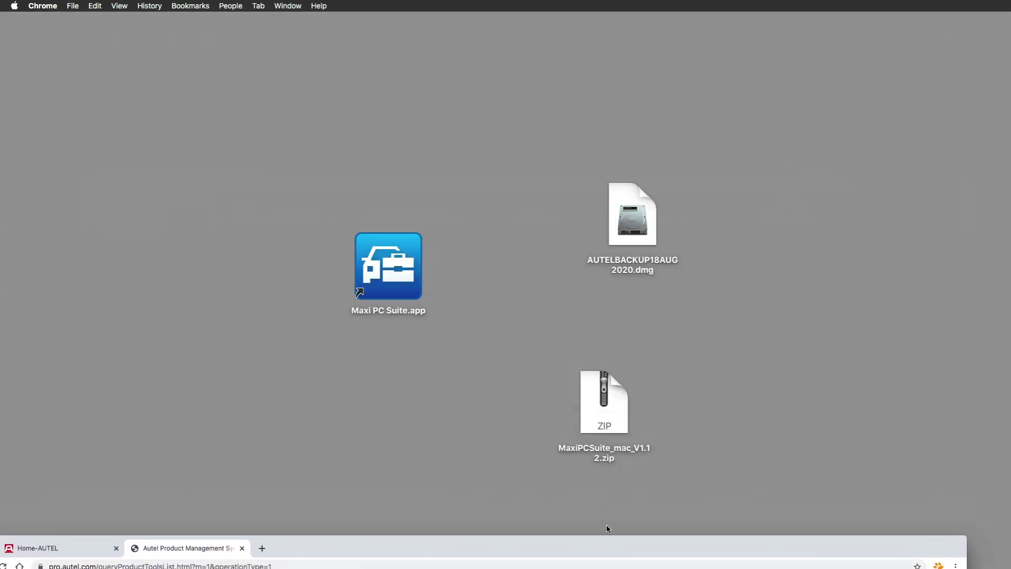
Select MaxiPCSuite_mac_V1.12.zip on the desktop, then launch the Maxi PC Suite app.
left_click(603, 406)
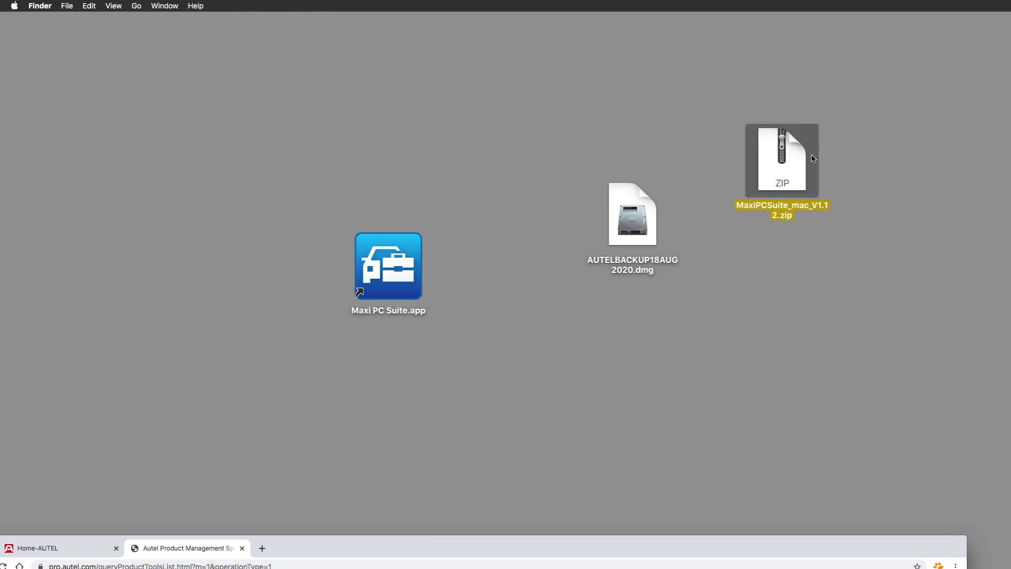
left_click(595, 548)
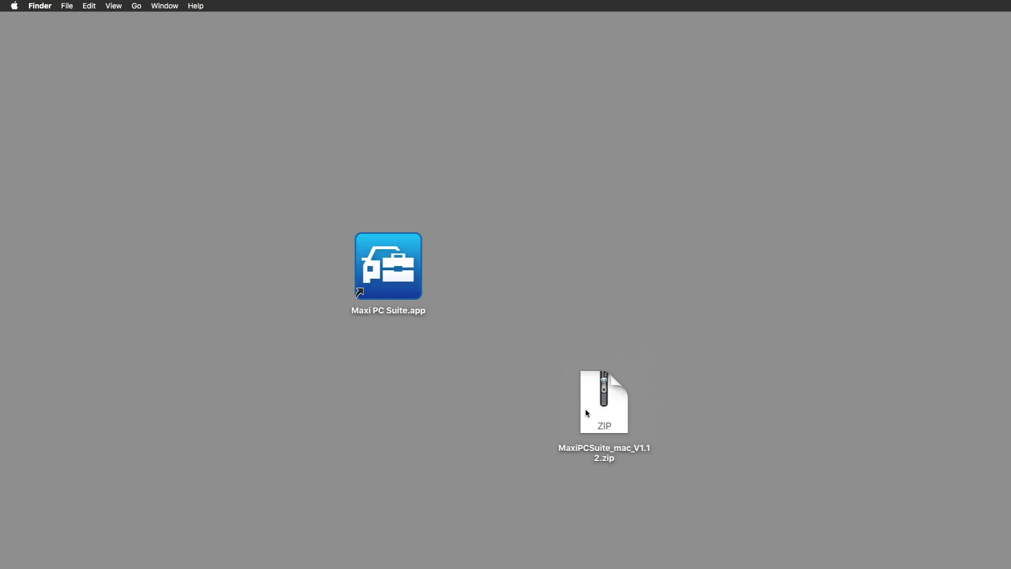
double_click(401, 265)
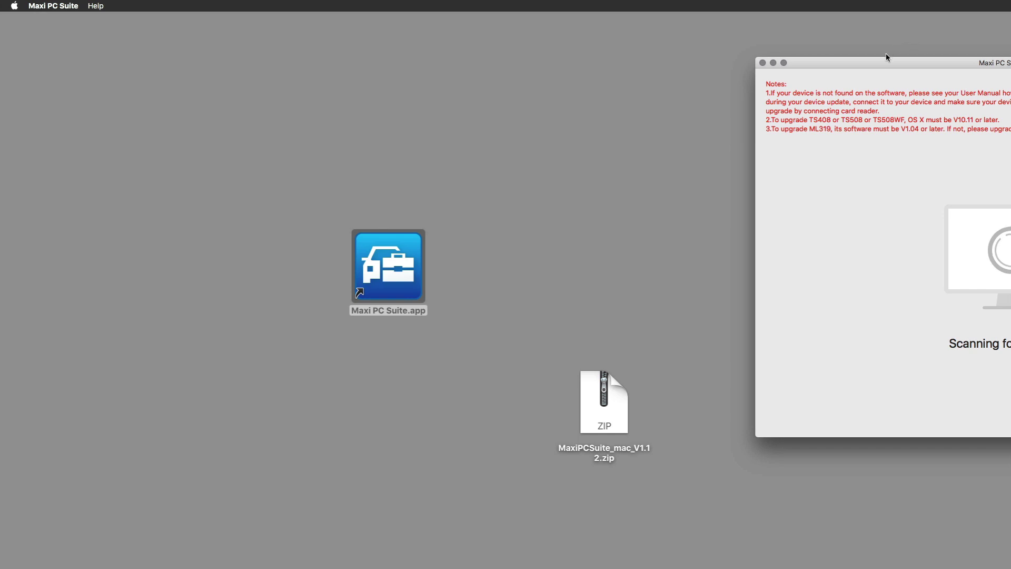
Center the suite and login windows, then log in with the Autel ID e-mail and password.
left_click_drag(878, 65, 375, 113)
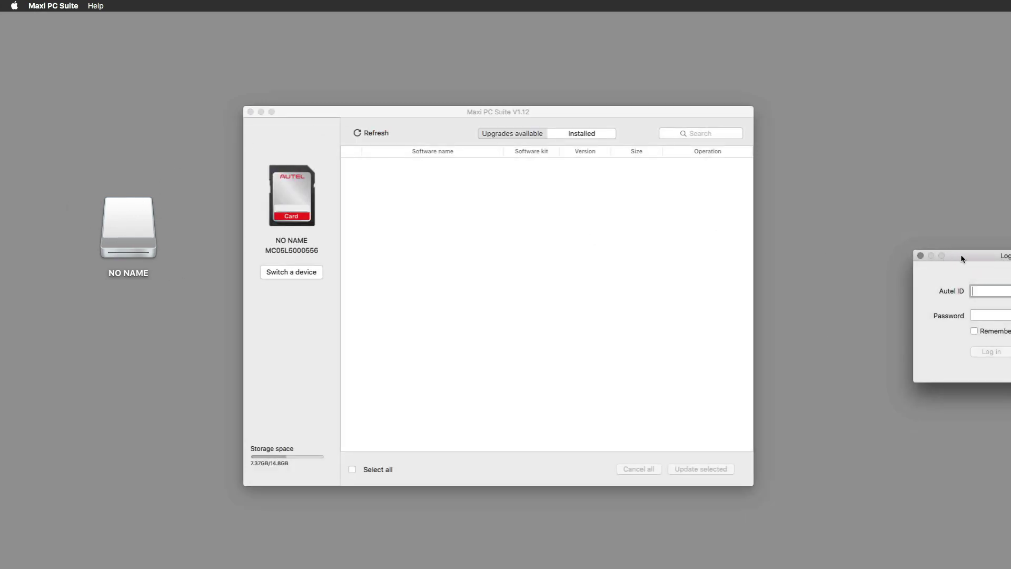
left_click_drag(960, 259, 659, 231)
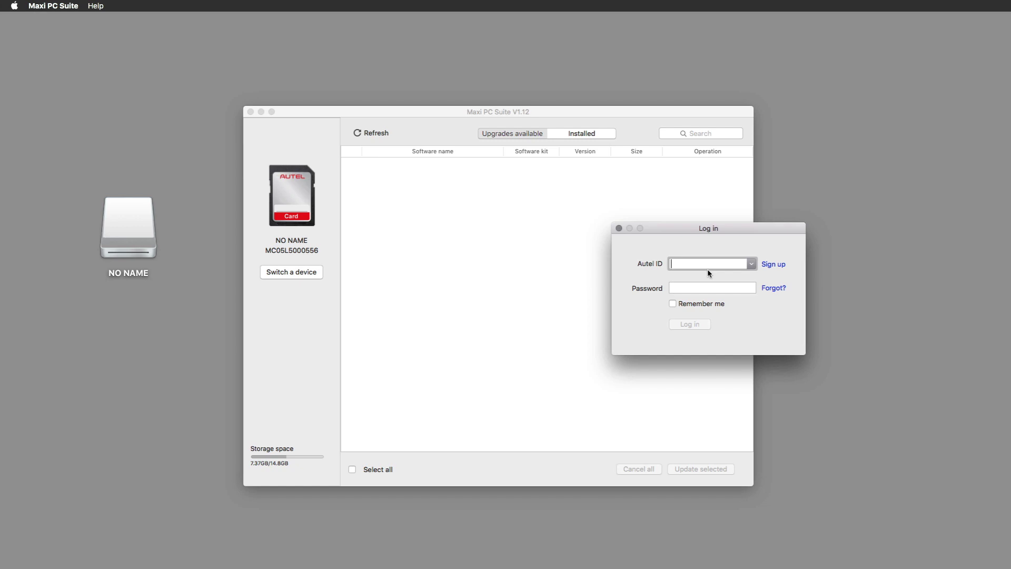
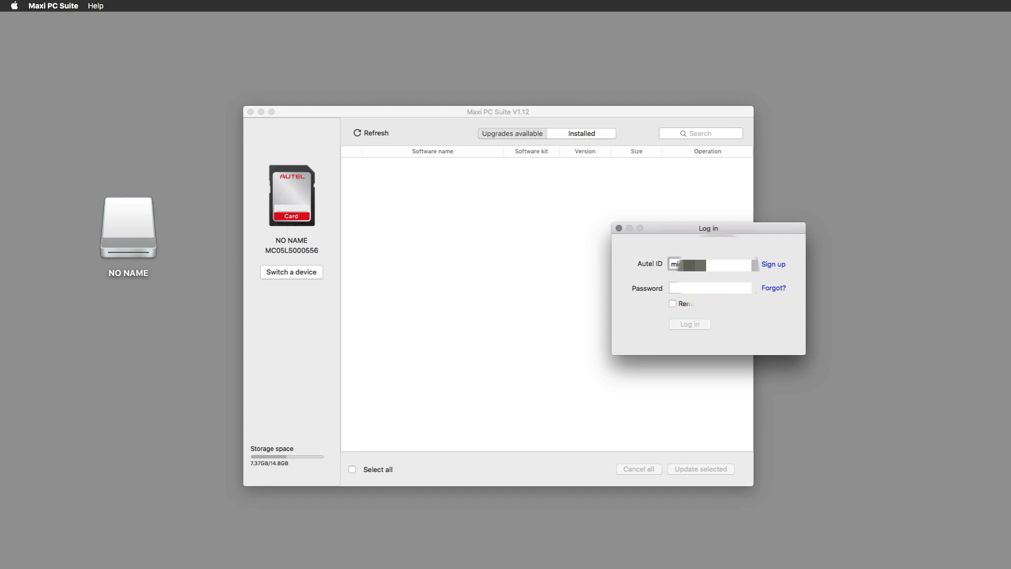
key("Tab")
key("Tab")
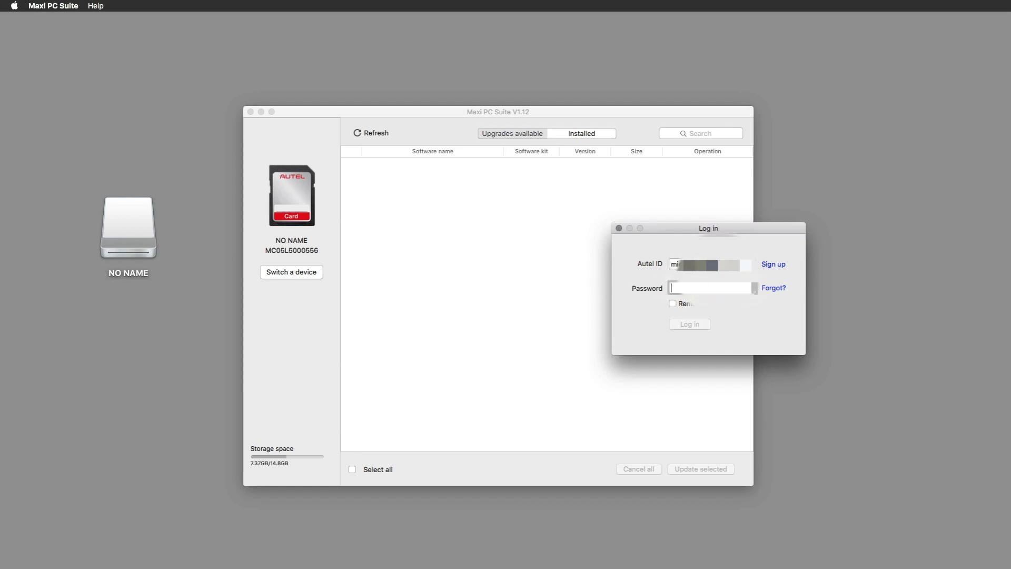
type("•••")
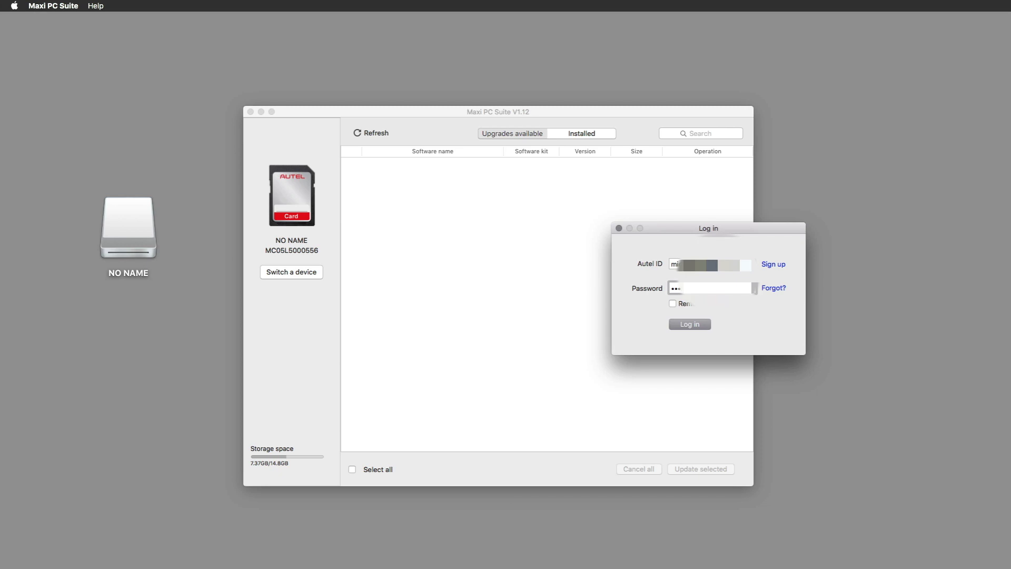
type("•")
left_click(693, 324)
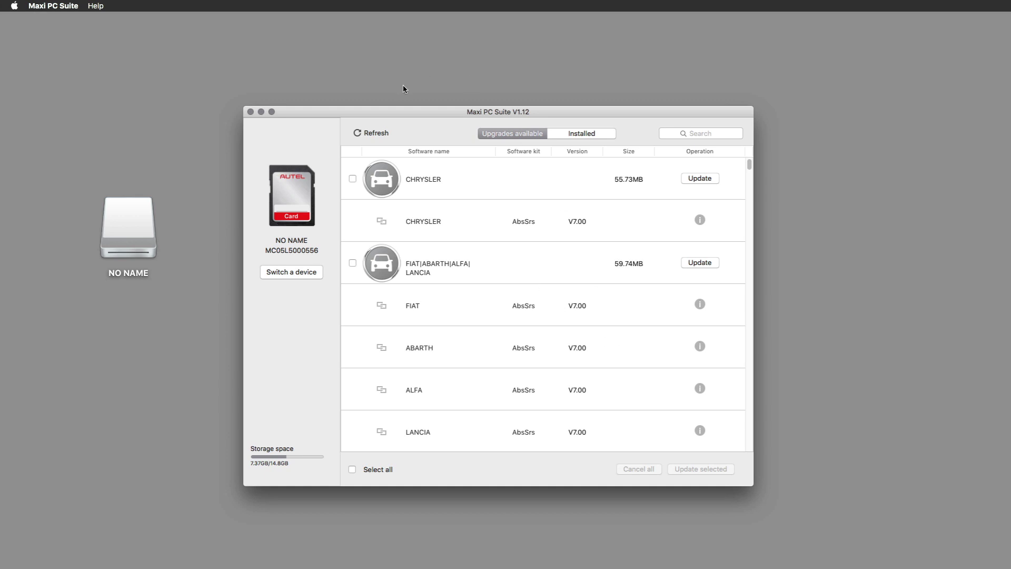
Move and enlarge the upgrades window, then install the 55.73MB CHRYSLER update.
left_click_drag(418, 109, 391, 36)
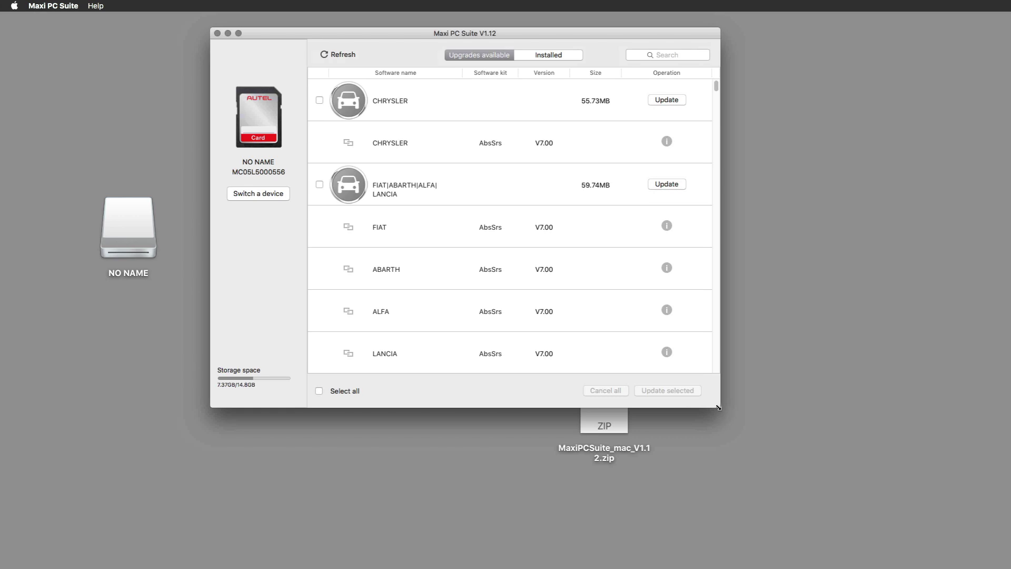
left_click_drag(716, 405, 816, 533)
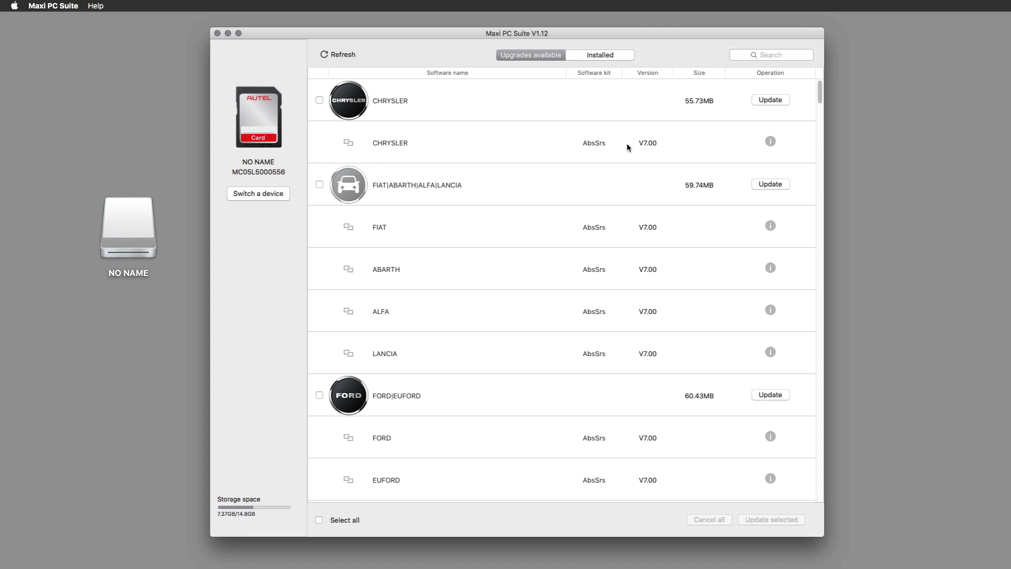
left_click(768, 101)
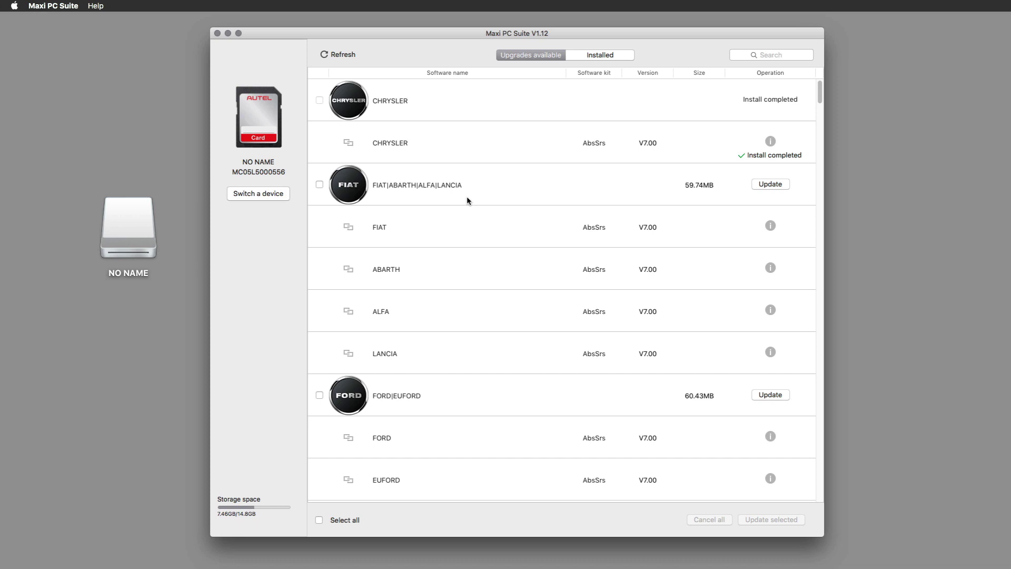
Start updates for FIAT|ABARTH|ALFA|LANCIA, FORD|EUFORD, GM and HONDA|ACURA.
left_click(767, 186)
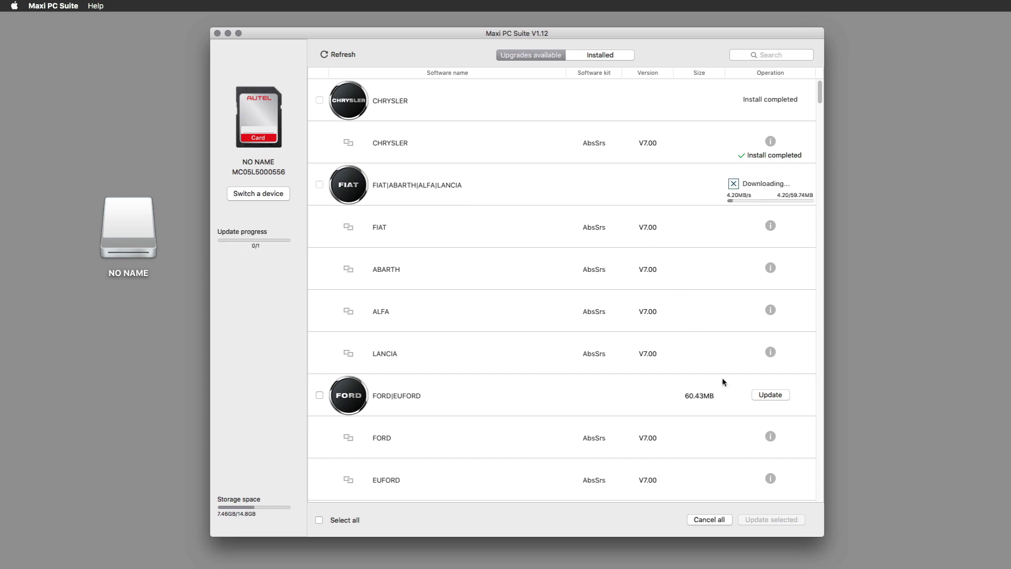
scroll(722, 372, "down", 3)
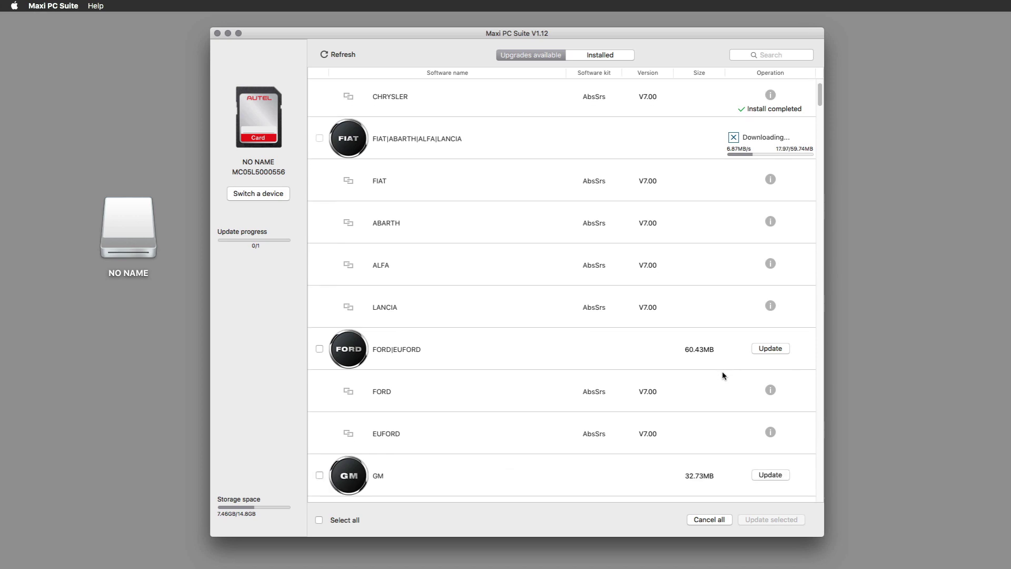
scroll(722, 371, "down", 1)
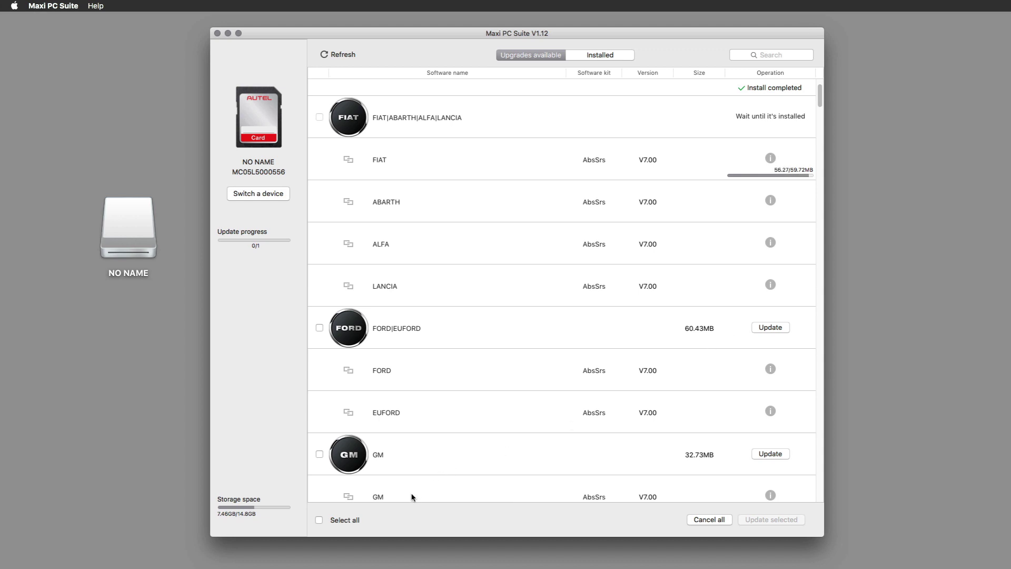
left_click(769, 328)
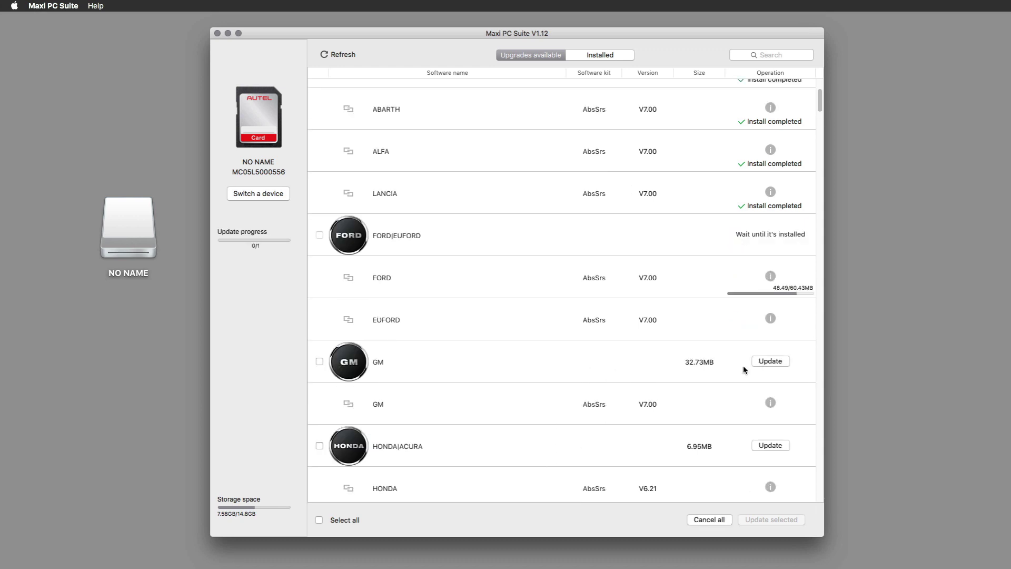
left_click(786, 363)
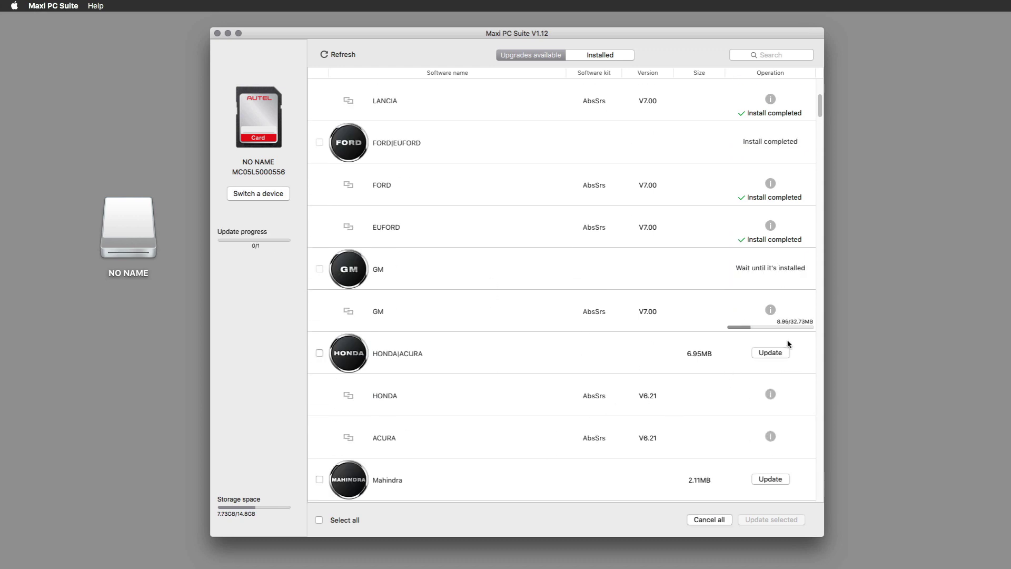
left_click(786, 353)
scroll(679, 399, "down", 10)
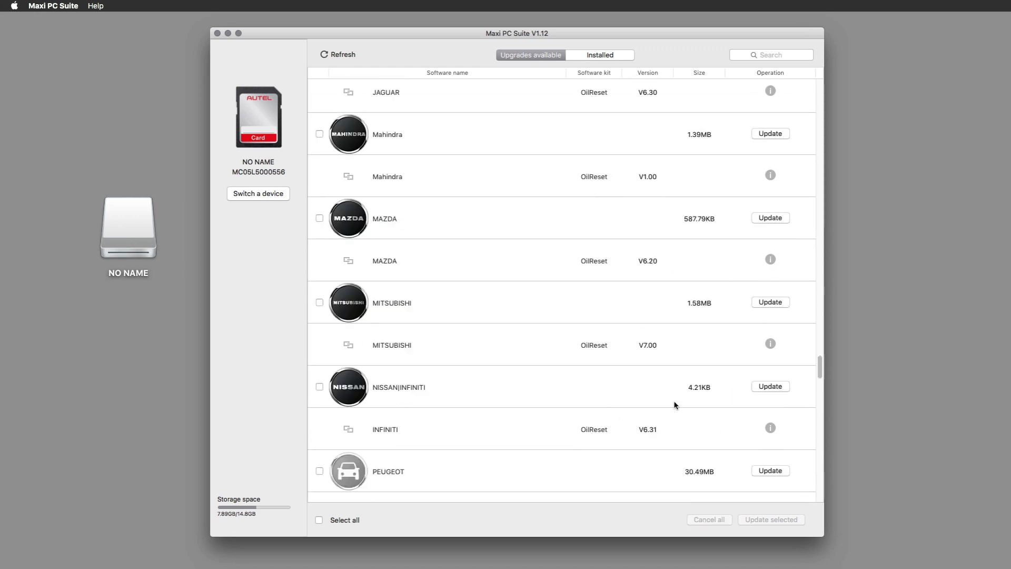
scroll(658, 421, "down", 5)
Select all upgrades and update them until every one reads Install completed, then view Installed.
left_click(319, 520)
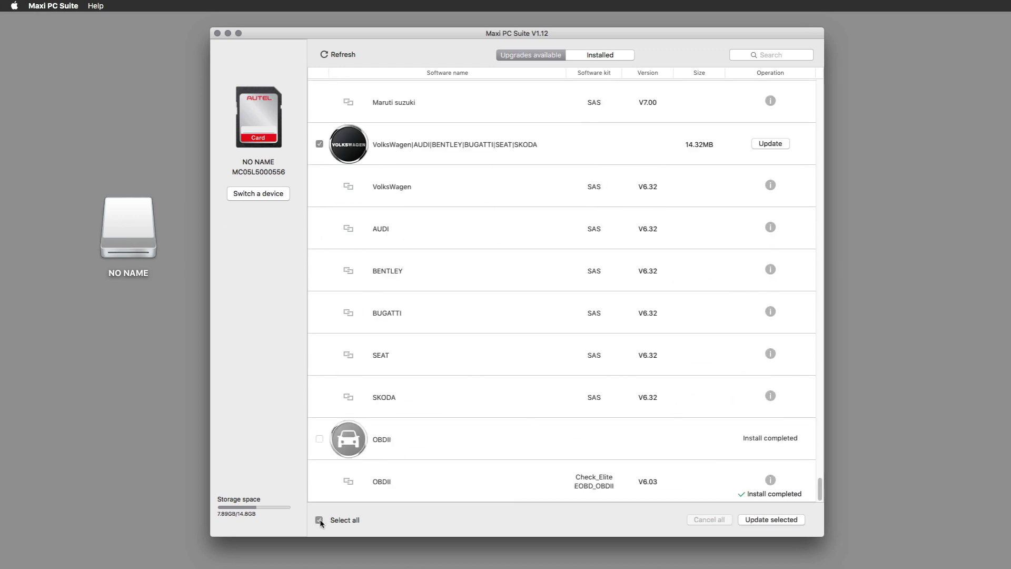
left_click(762, 520)
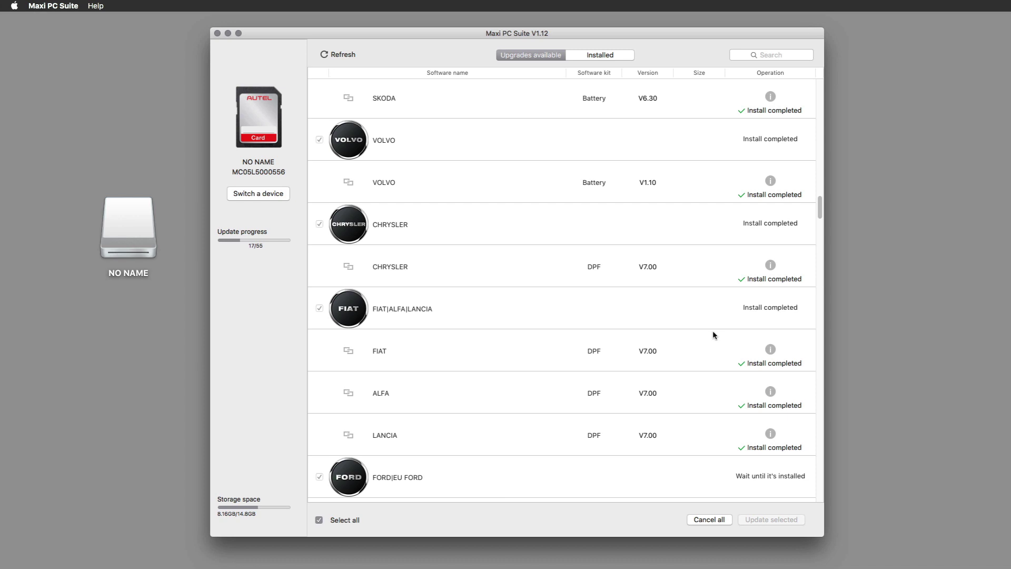
scroll(685, 342, "down", 10)
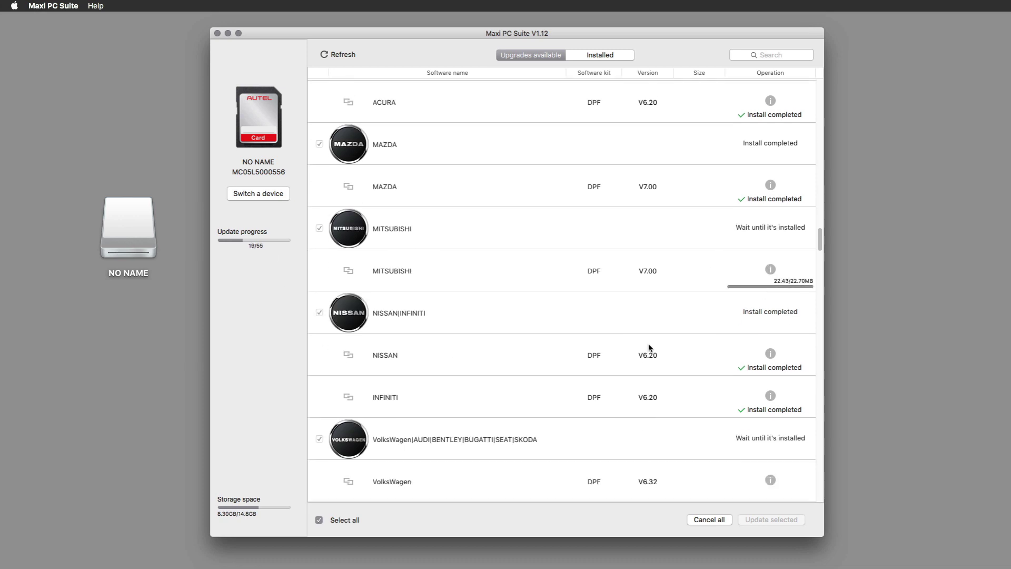
scroll(651, 369, "down", 1)
scroll(685, 416, "down", 10)
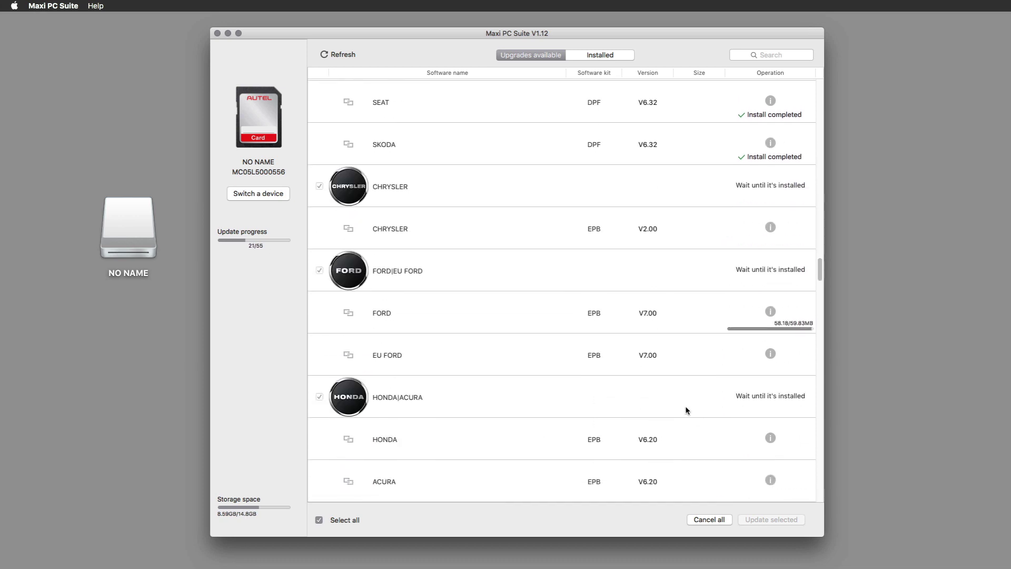
scroll(686, 411, "down", 15)
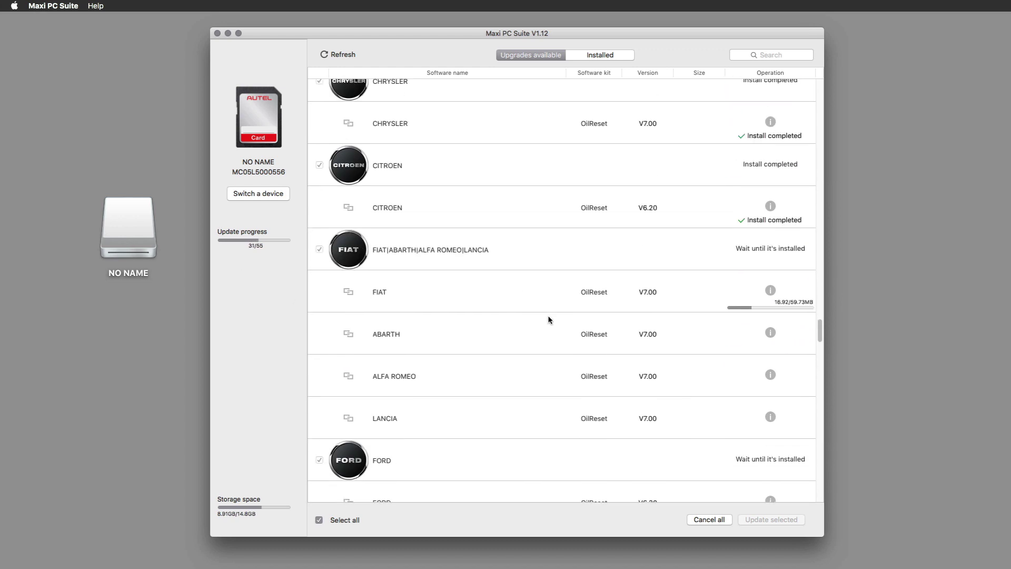
scroll(705, 314, "down", 5)
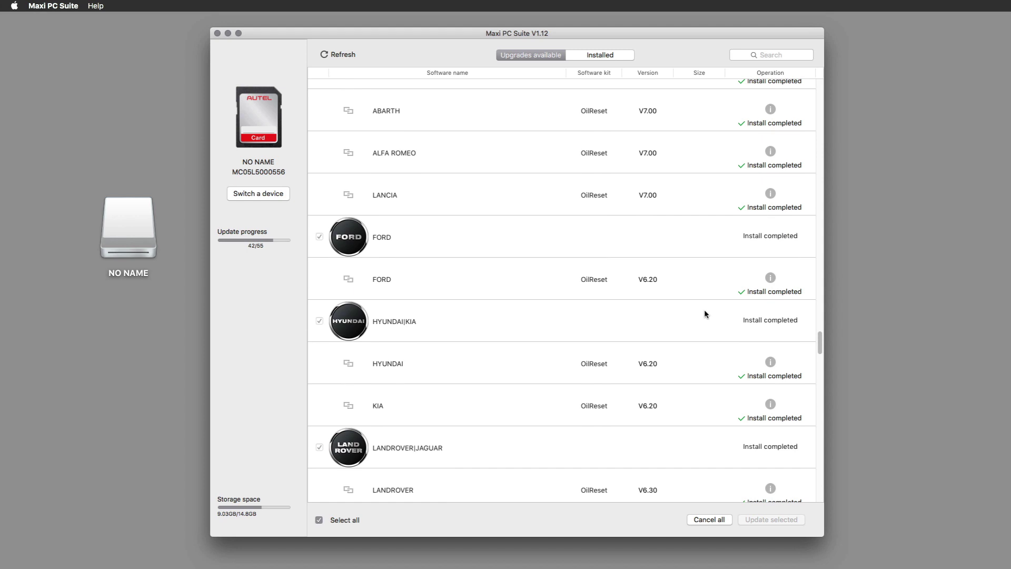
scroll(694, 295, "down", 10)
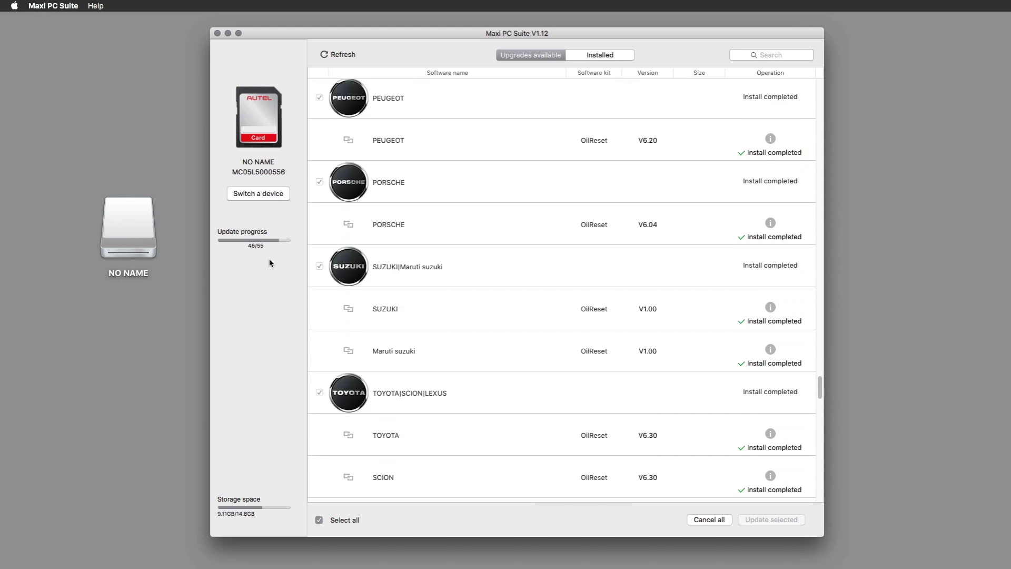
scroll(642, 308, "down", 5)
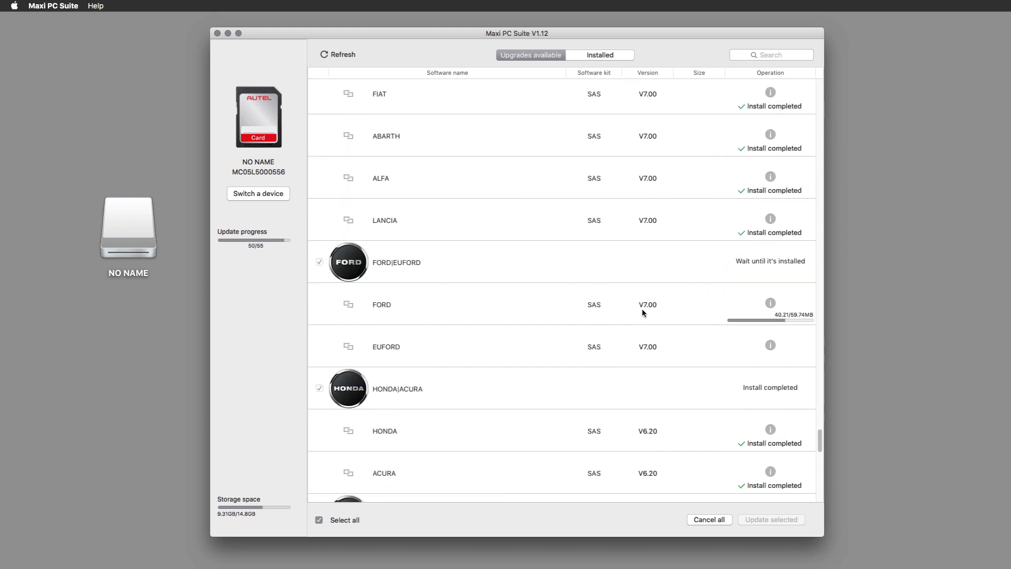
scroll(653, 316, "down", 10)
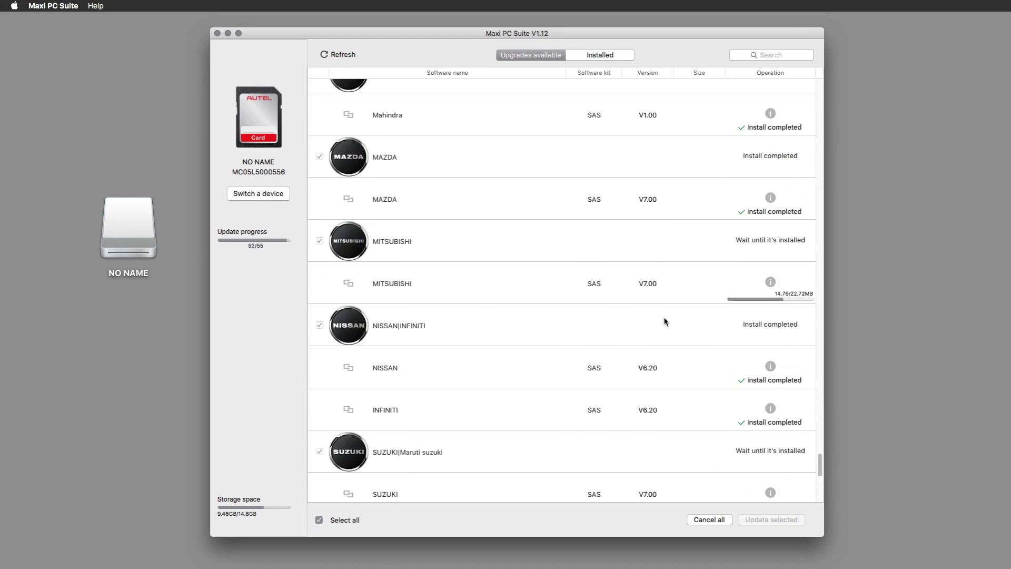
scroll(665, 321, "down", 10)
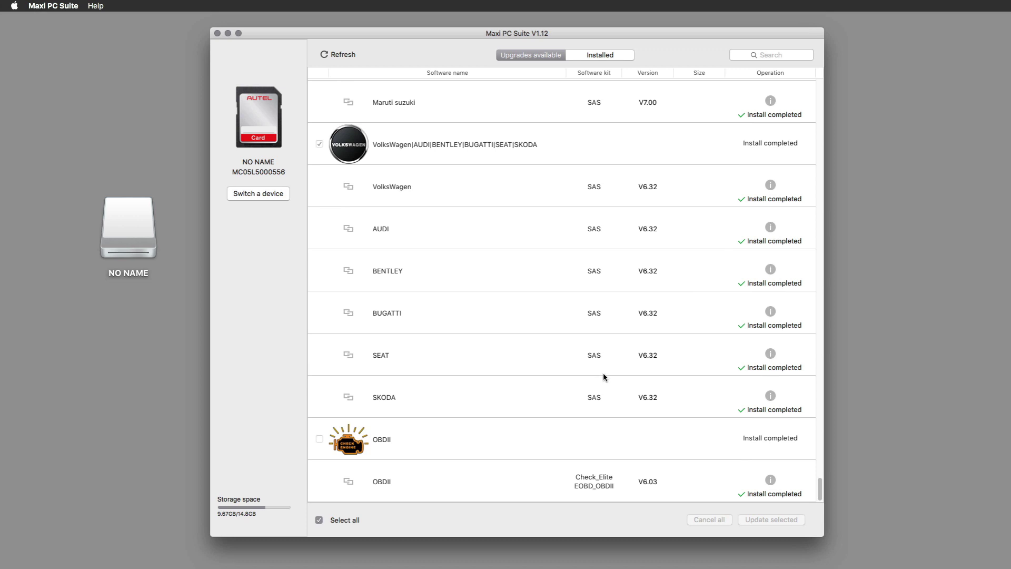
scroll(662, 438, "up", 20)
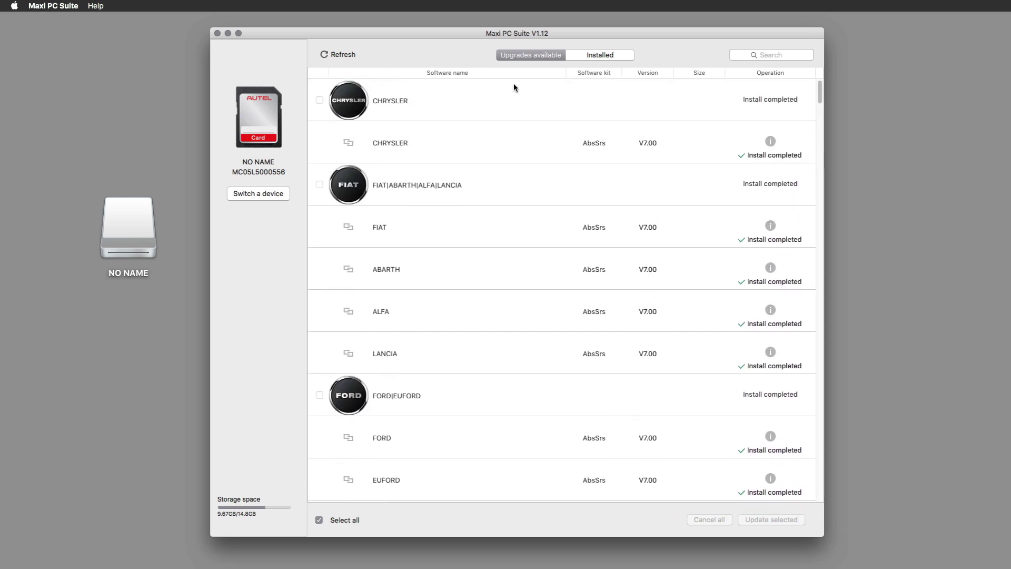
left_click(580, 54)
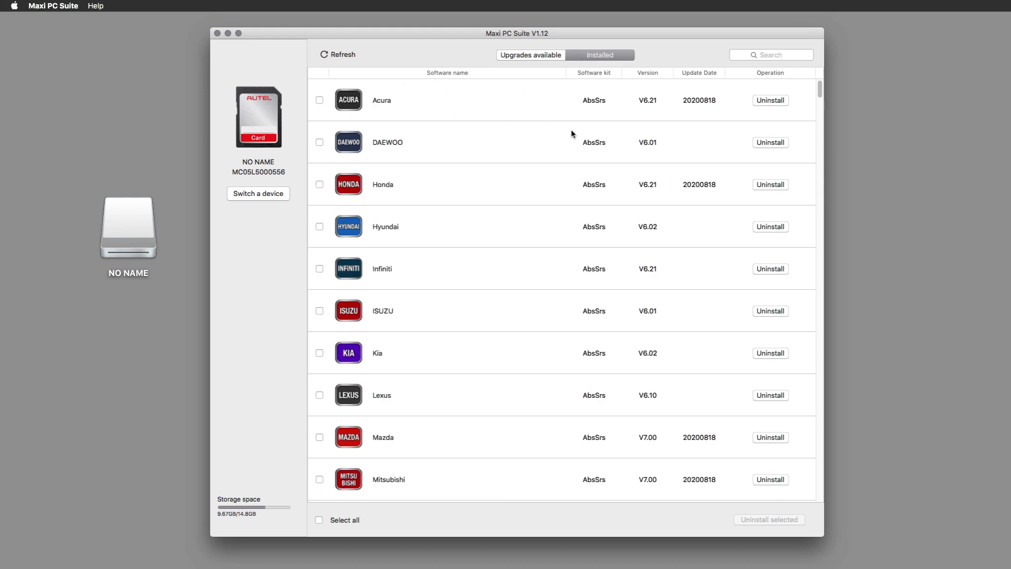
Scroll through the installed list (Acura V6.21, Honda V6.21, Mazda V7.00), then quit Maxi PC Suite.
scroll(536, 119, "down", 3)
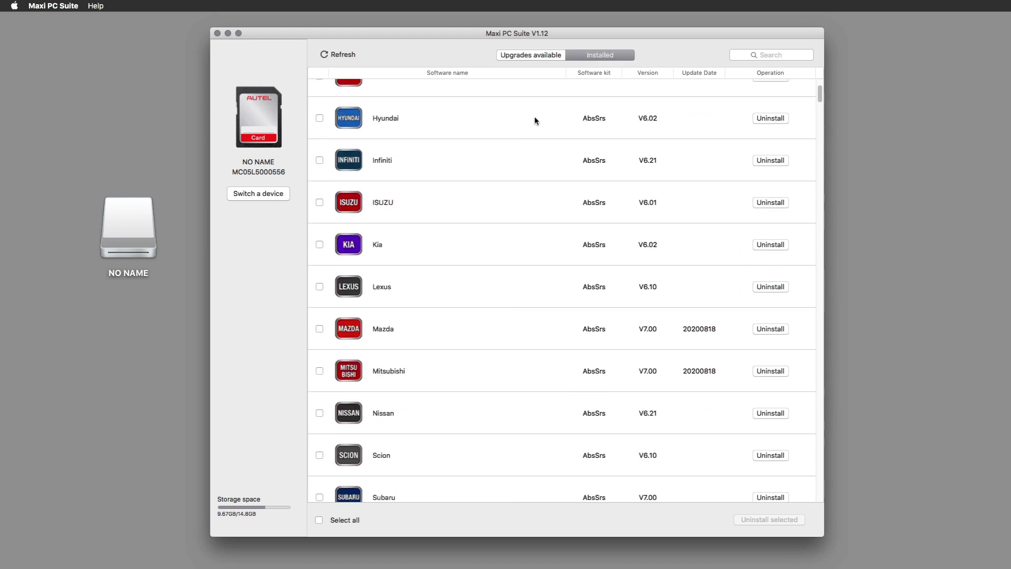
scroll(536, 119, "down", 20)
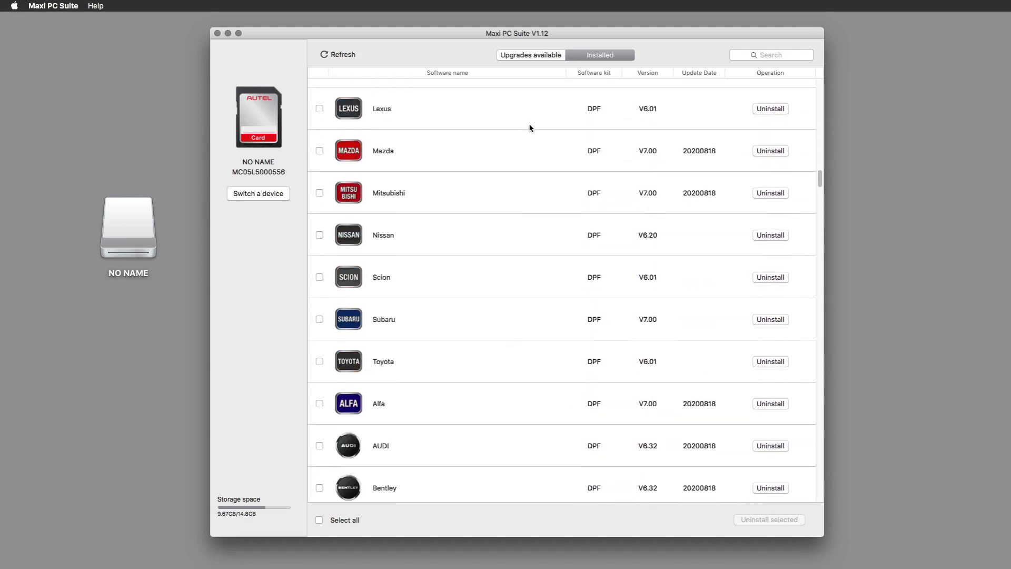
scroll(529, 128, "down", 20)
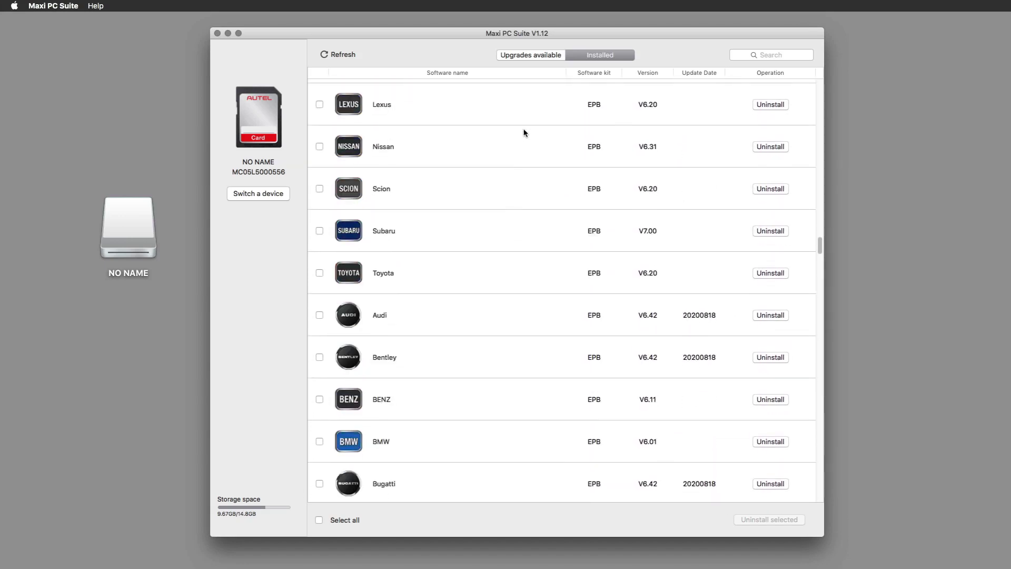
scroll(523, 133, "down", 20)
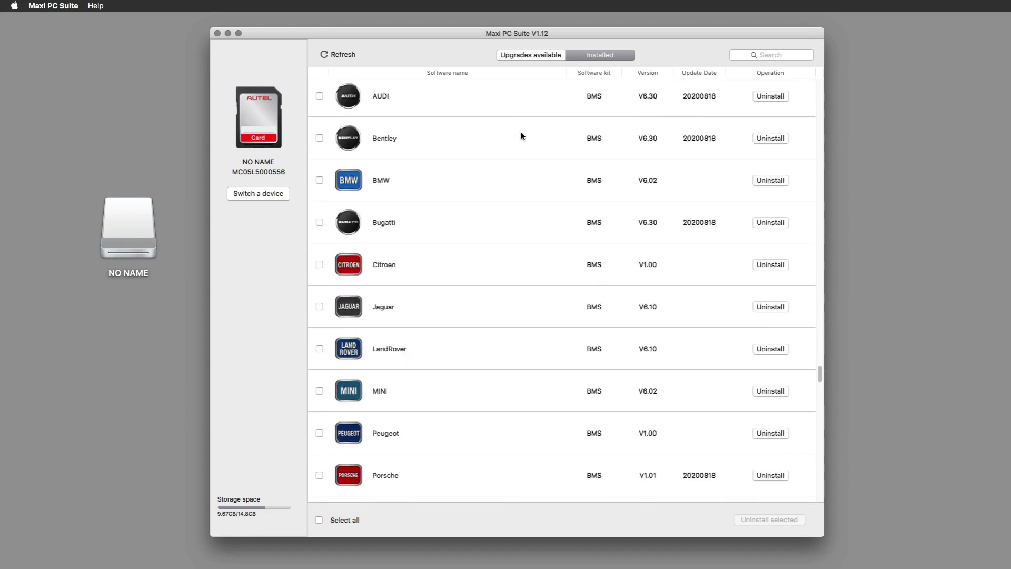
scroll(522, 136, "down", 20)
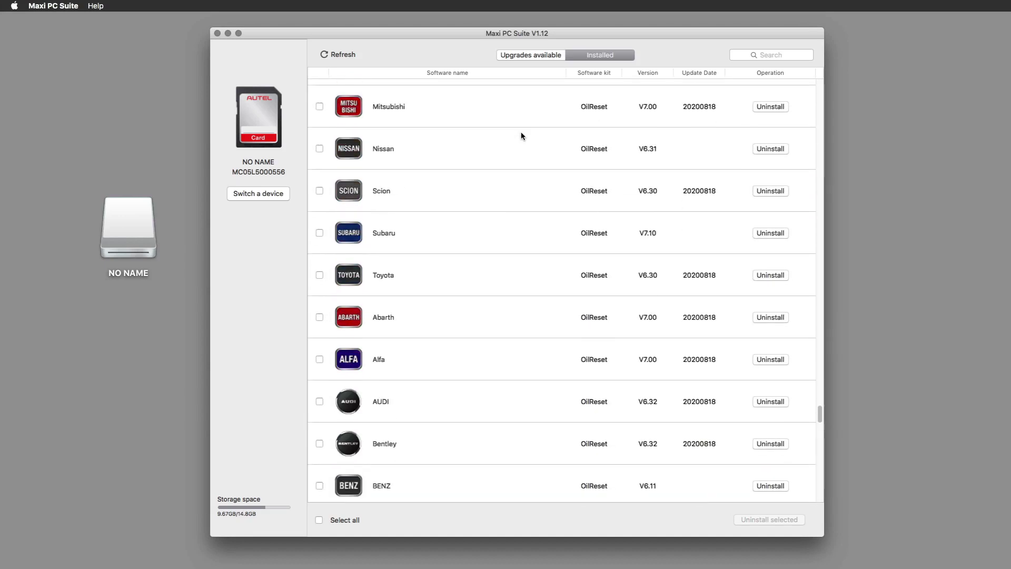
scroll(522, 136, "down", 2)
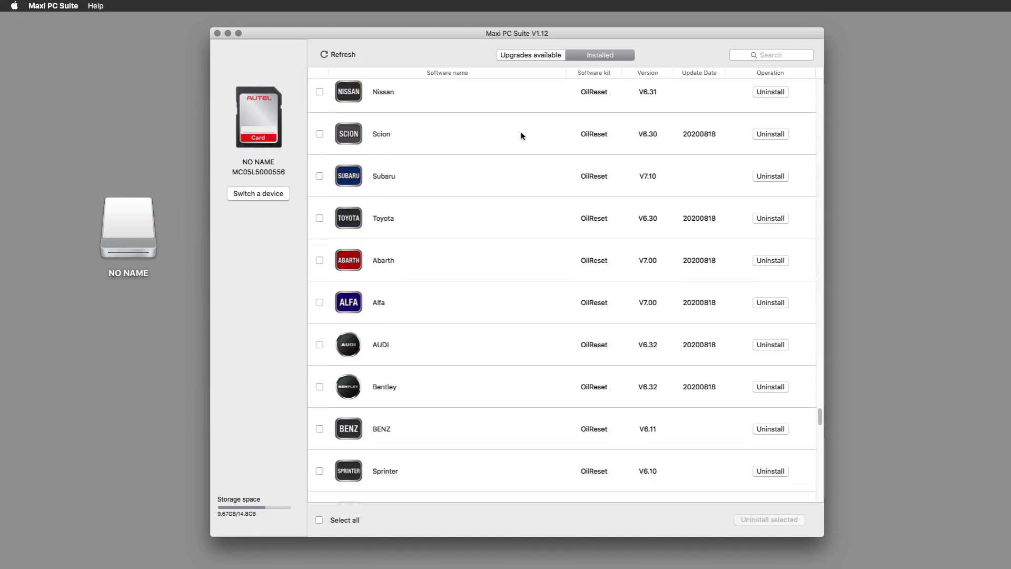
scroll(522, 136, "down", 10)
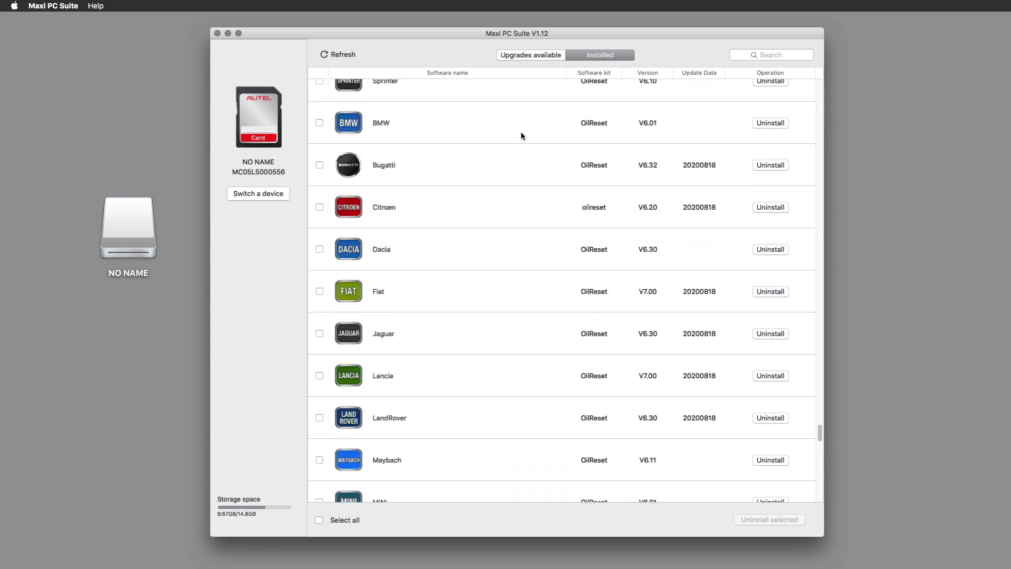
scroll(522, 136, "down", 12)
scroll(606, 184, "down", 5)
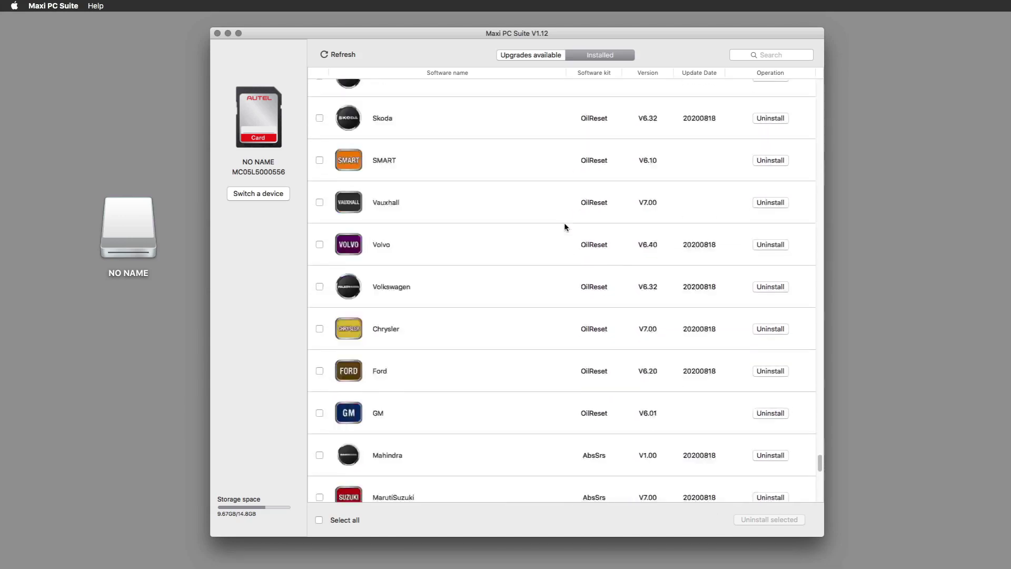
scroll(564, 227, "down", 10)
scroll(532, 229, "up", 15)
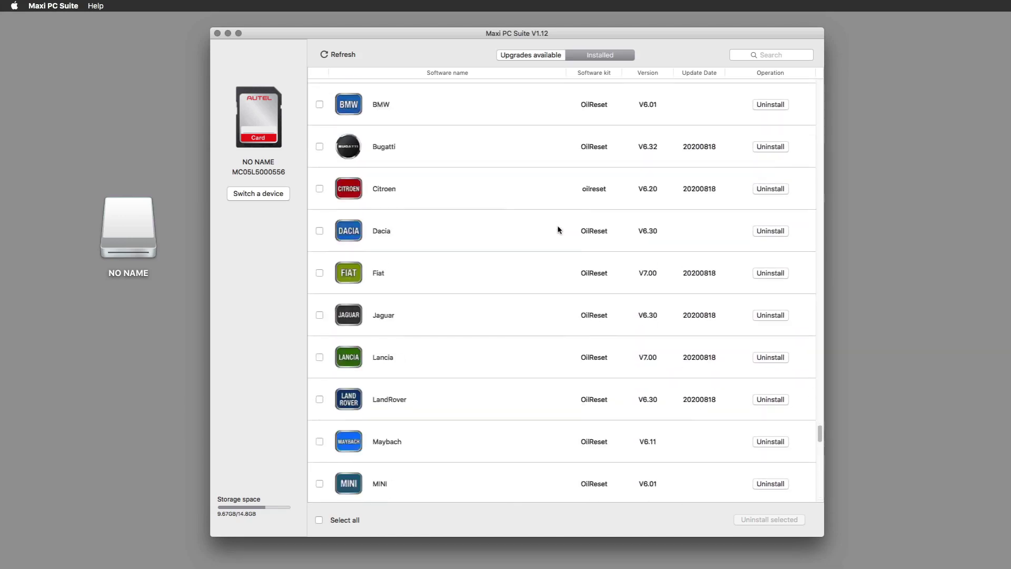
scroll(507, 232, "down", 8)
scroll(504, 235, "down", 1)
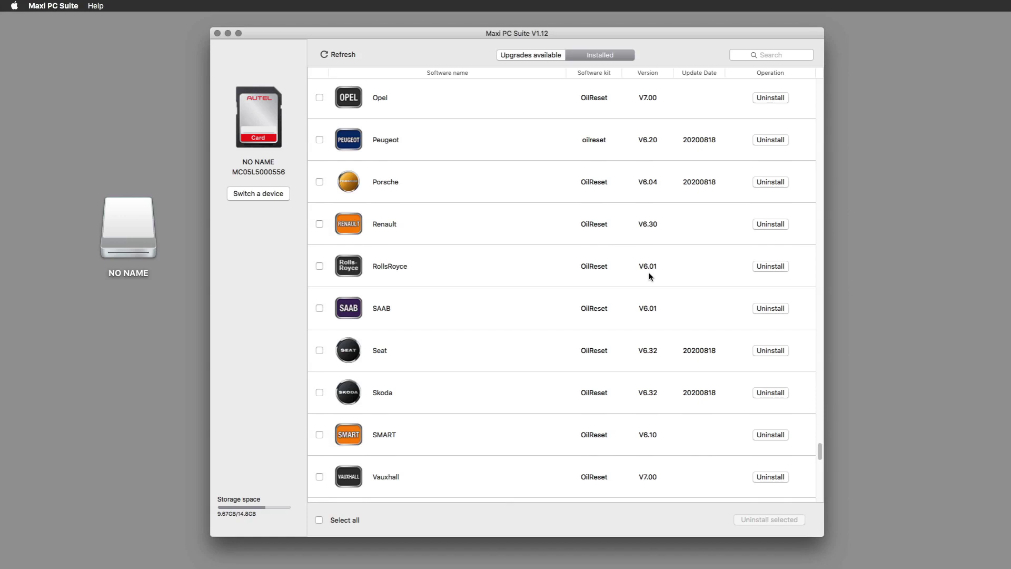
scroll(528, 274, "up", 5)
scroll(528, 273, "up", 15)
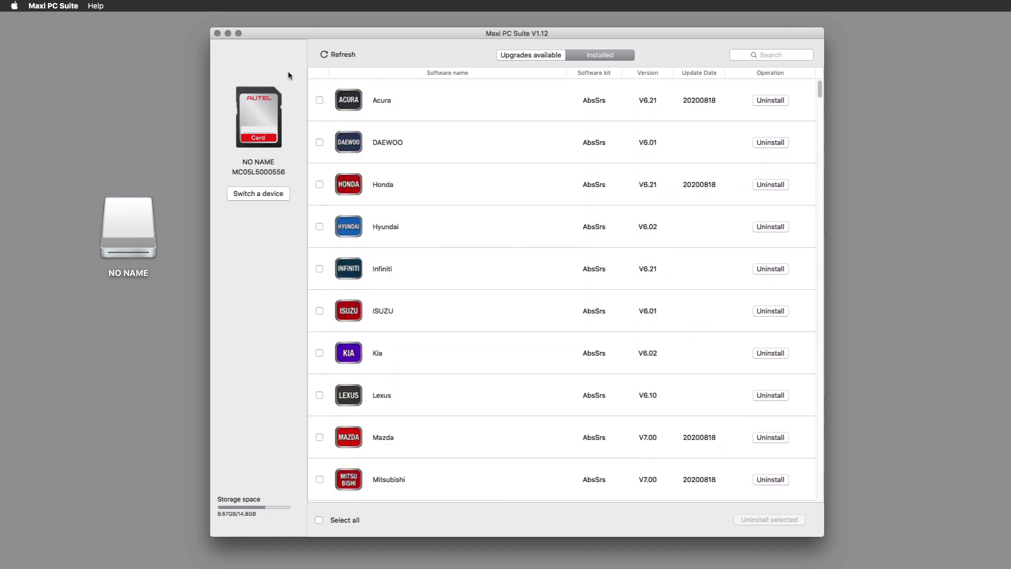
left_click(216, 34)
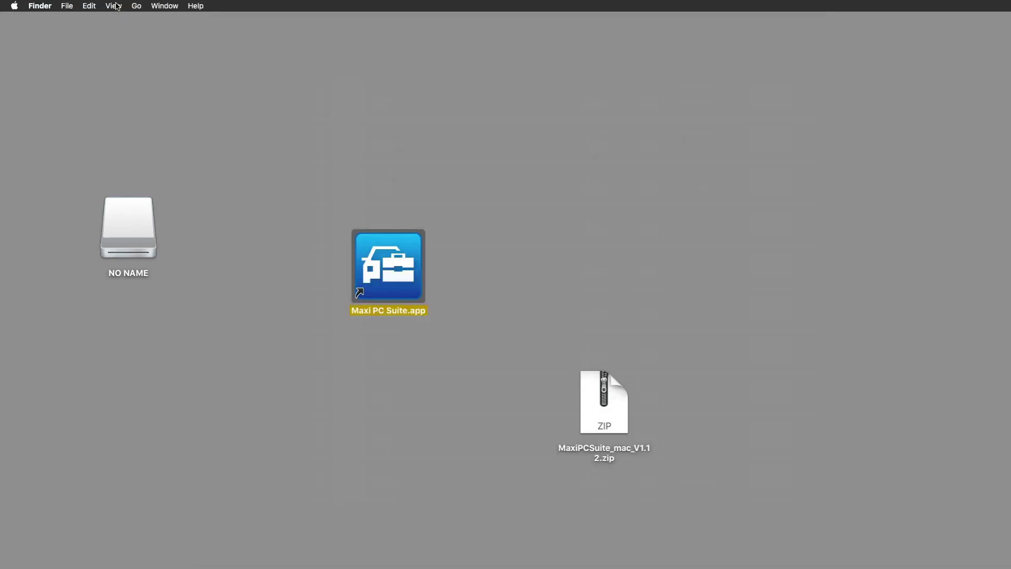
Launch Disk Utility.app from Finder's Go > Utilities folder and close the Finder window.
left_click(136, 6)
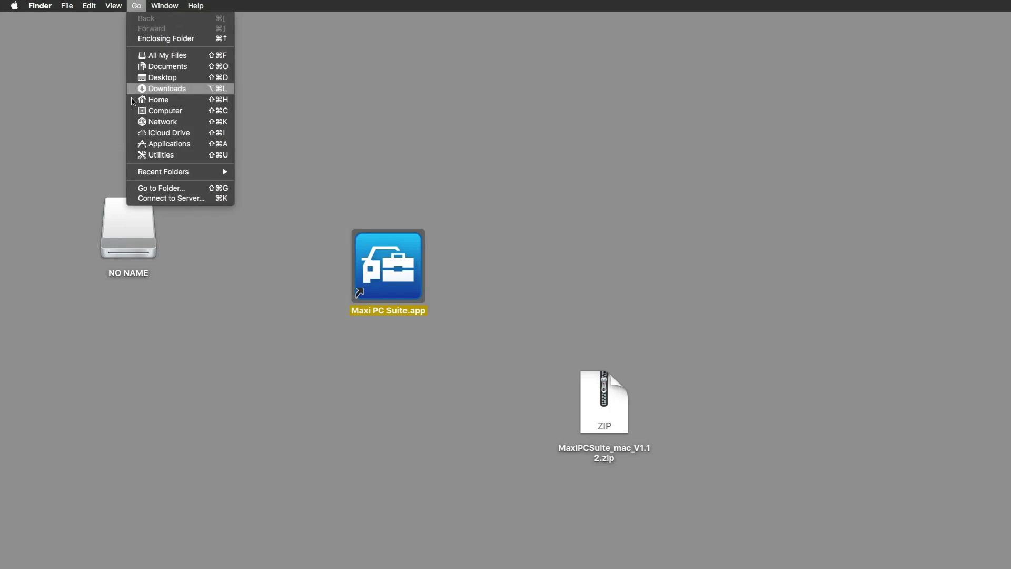
left_click(157, 155)
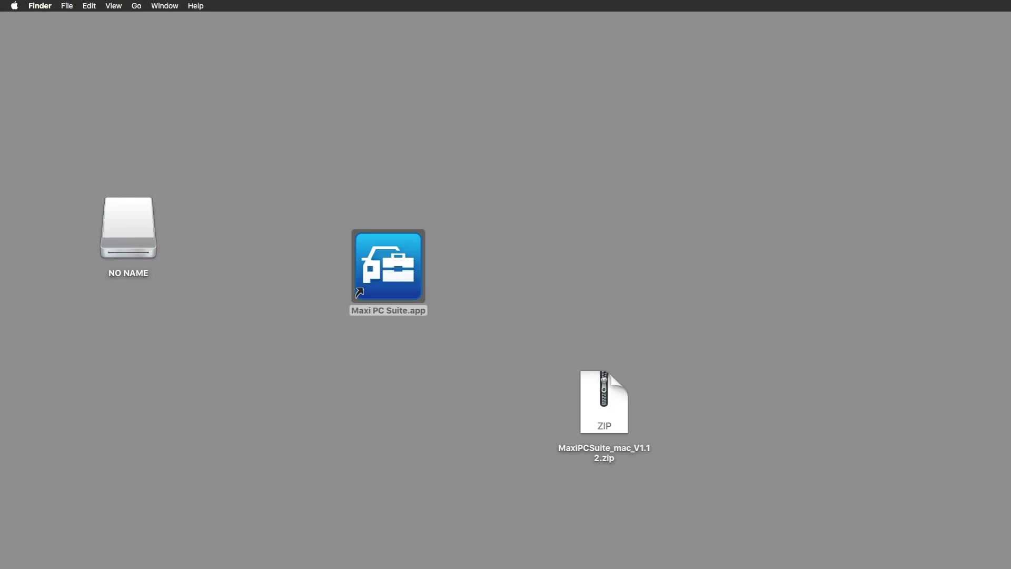
left_click_drag(265, 567, 218, 106)
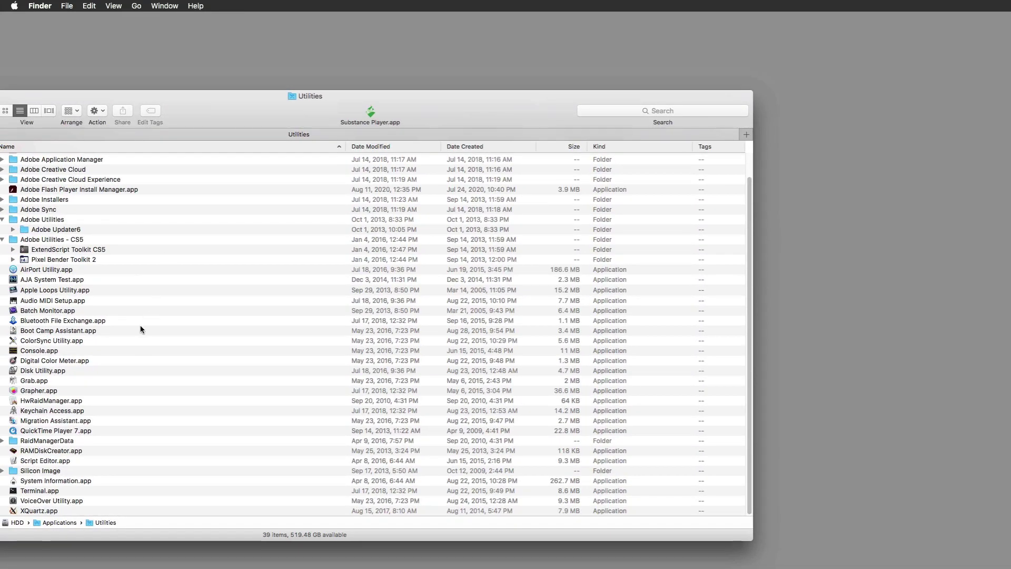
left_click(27, 372)
left_click_drag(26, 372, 131, 198)
left_click_drag(206, 115, 182, 565)
key("super+w")
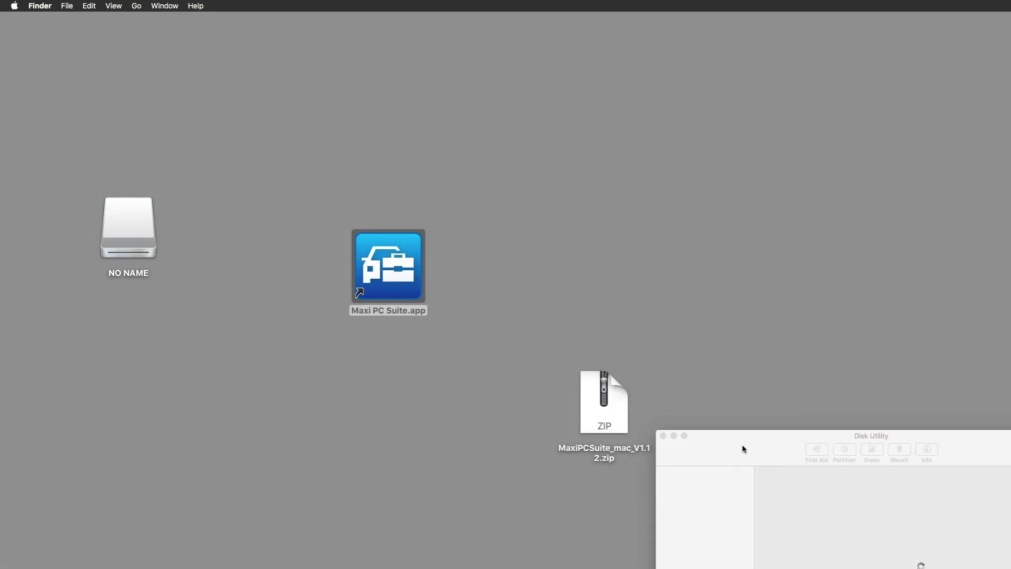
left_click_drag(742, 448, 380, 115)
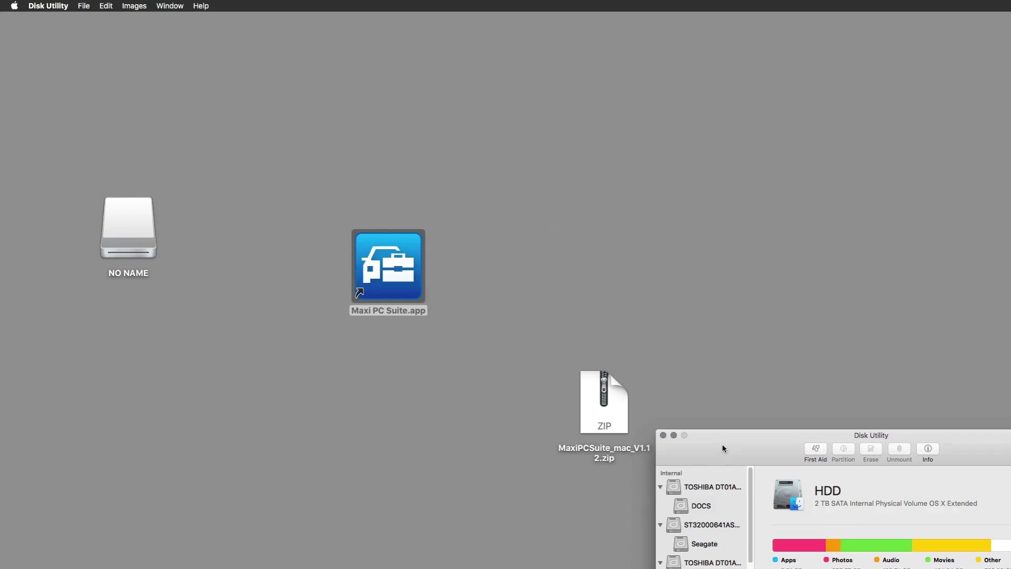
Centre the Disk Utility window and select the NO NAME volume under SABRENT SD Media.
left_click_drag(722, 445, 278, 143)
scroll(261, 241, "down", 10)
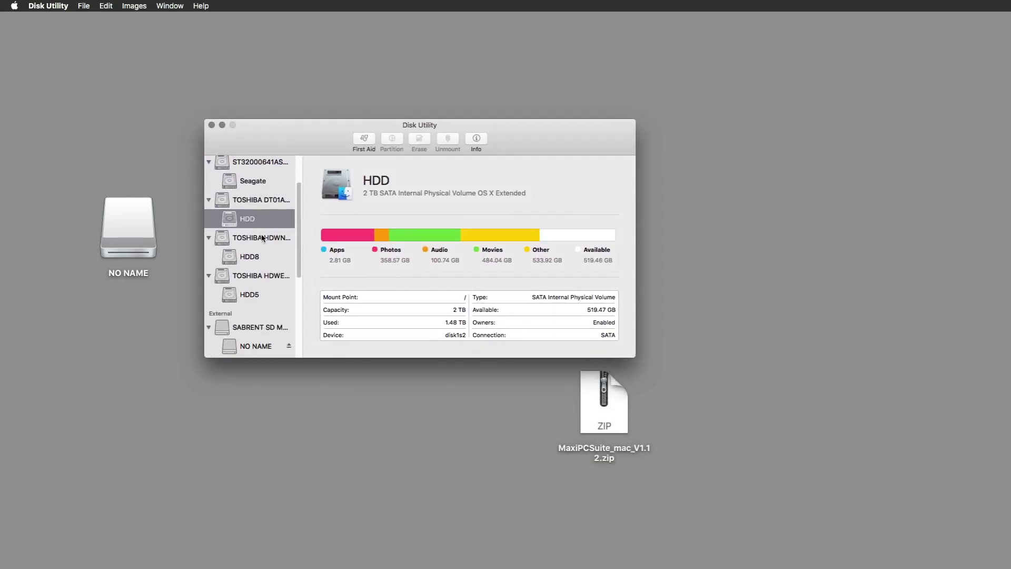
scroll(263, 245, "up", 3)
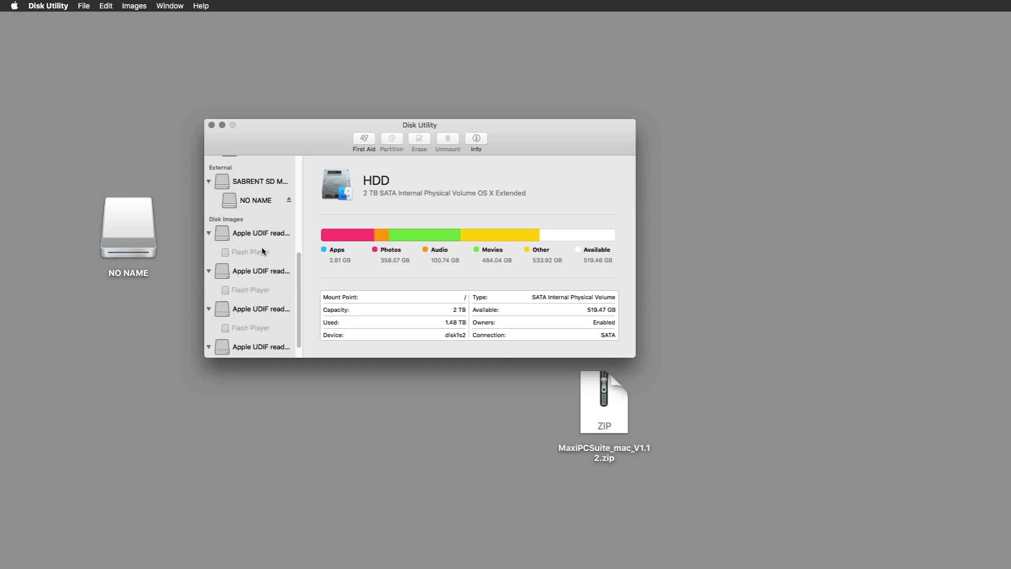
left_click(247, 199)
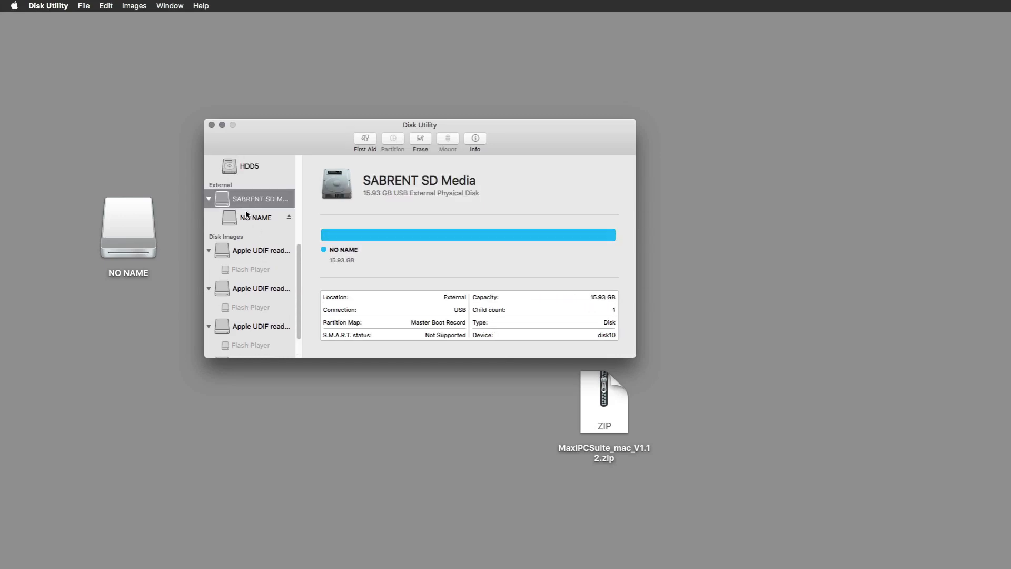
left_click(249, 217)
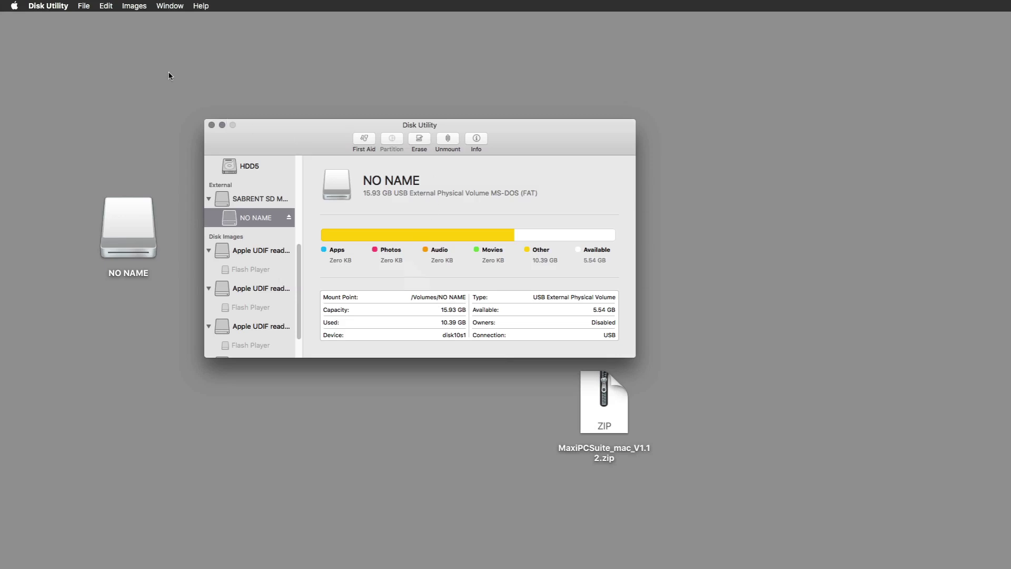
left_click(135, 6)
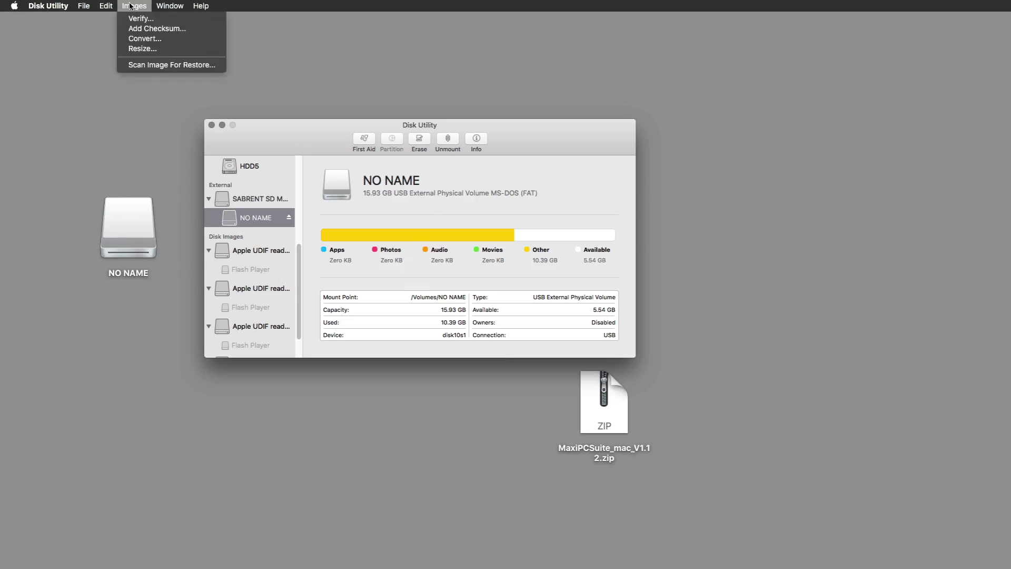
mouse_move(109, 6)
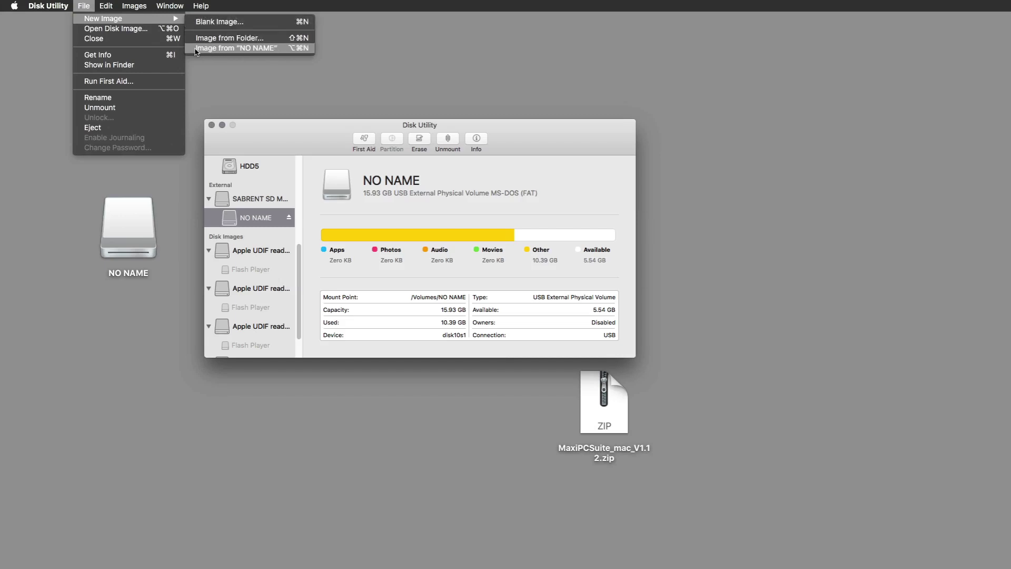
Create a compressed image of NO NAME named AUTELBACKUP18AUG2020 on the Desktop.
left_click(223, 49)
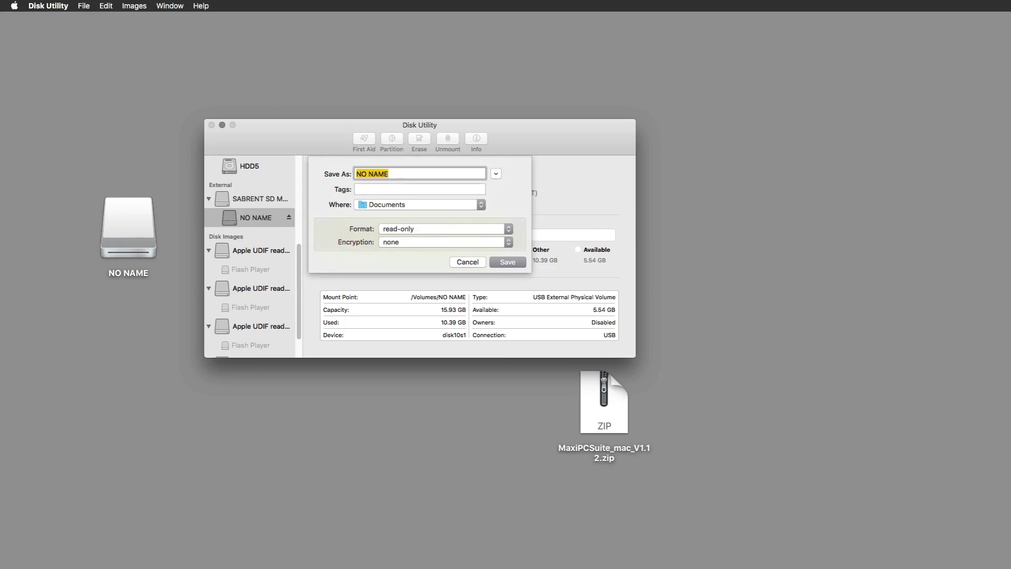
type("AUTELBACKUP18AUG")
type("2020")
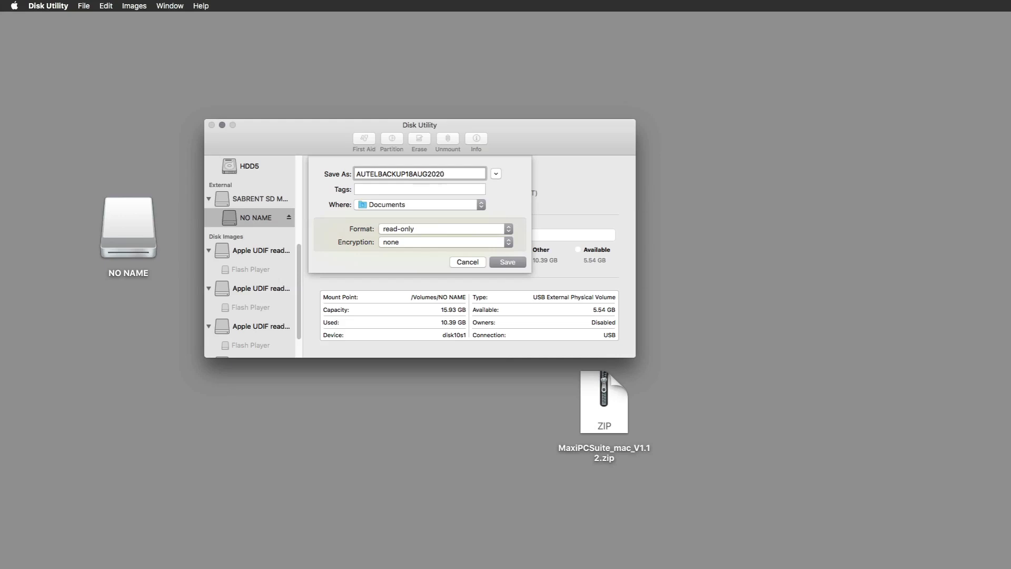
left_click(394, 203)
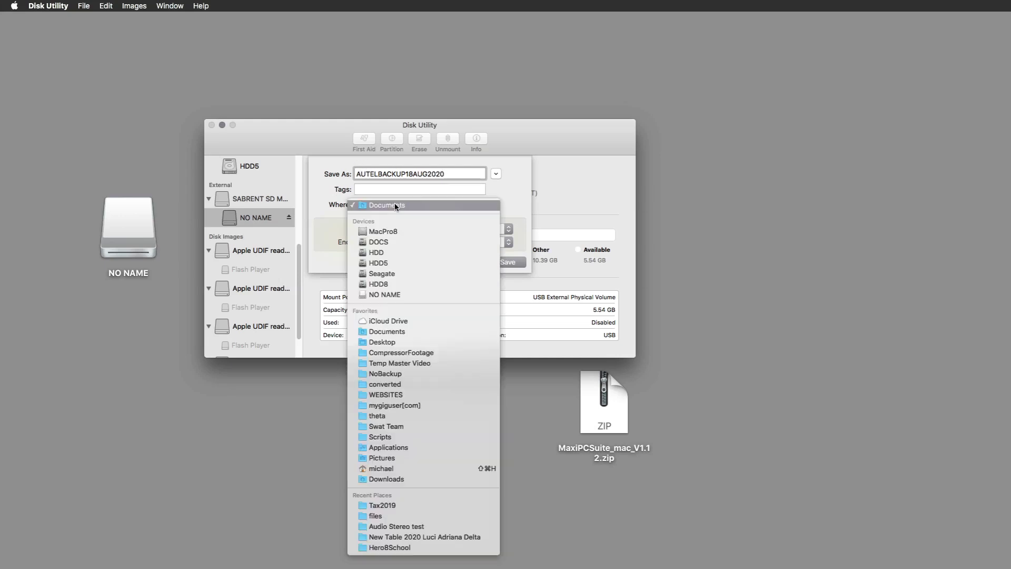
left_click(397, 341)
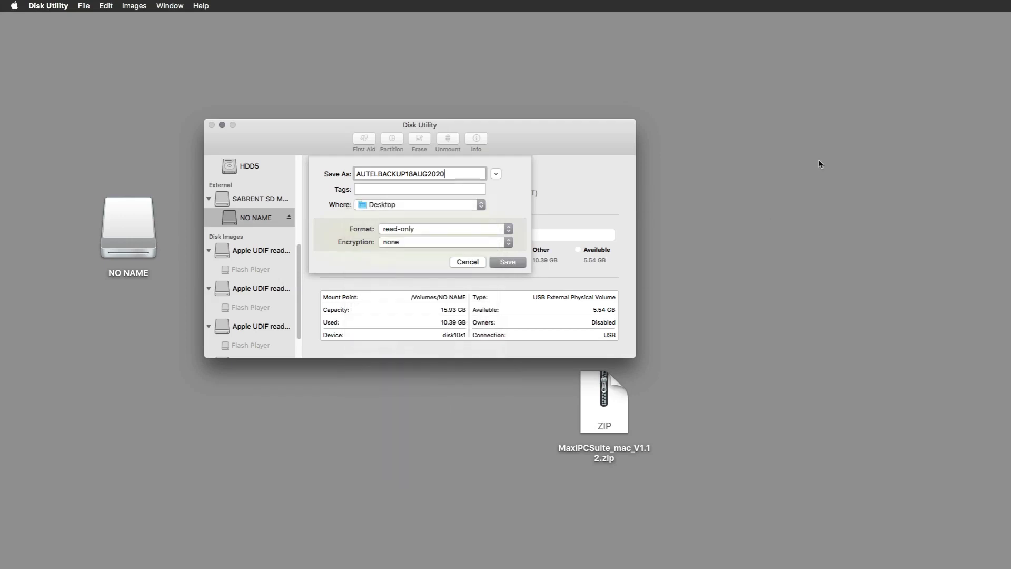
left_click(435, 230)
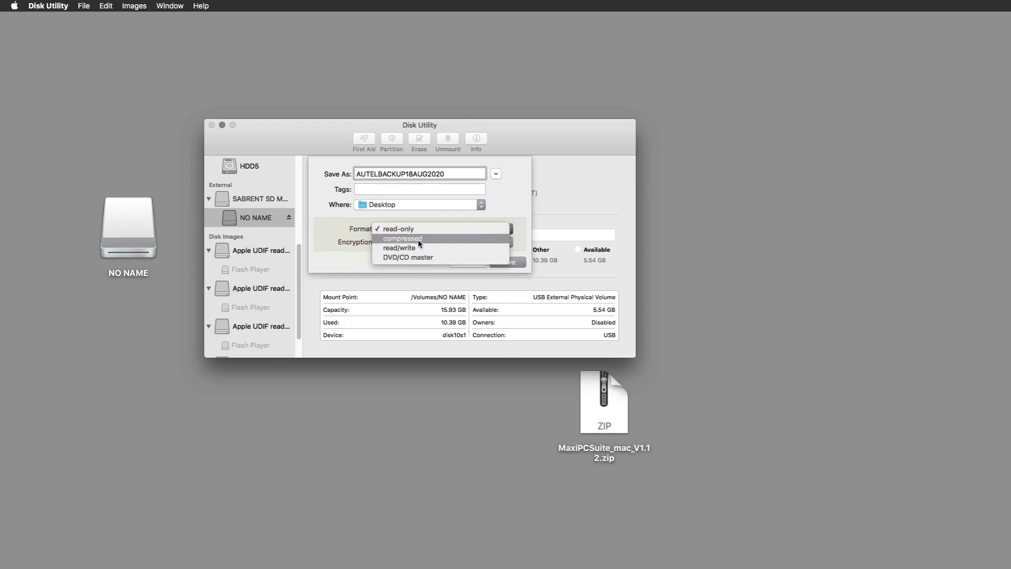
left_click(417, 240)
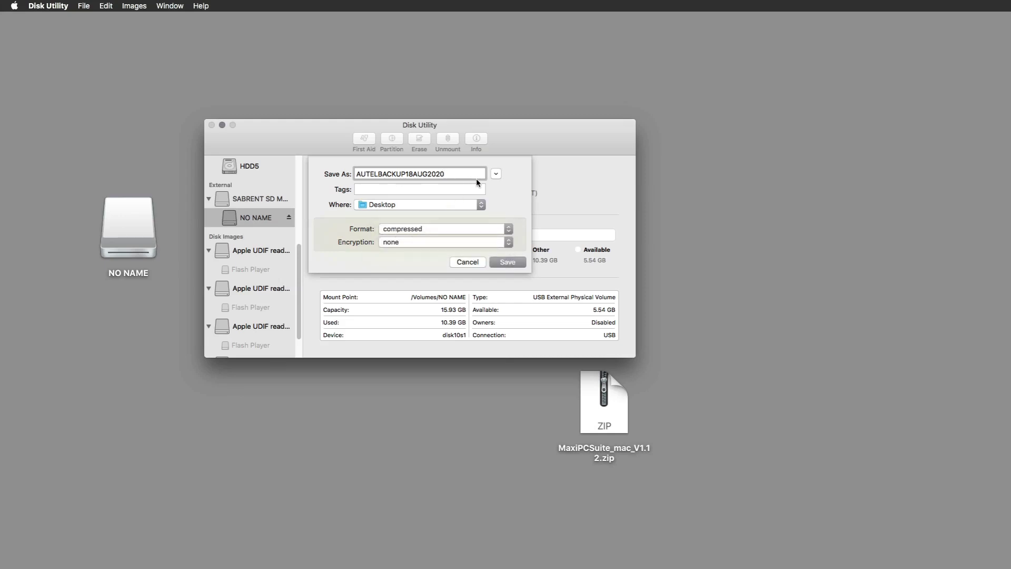
left_click(505, 262)
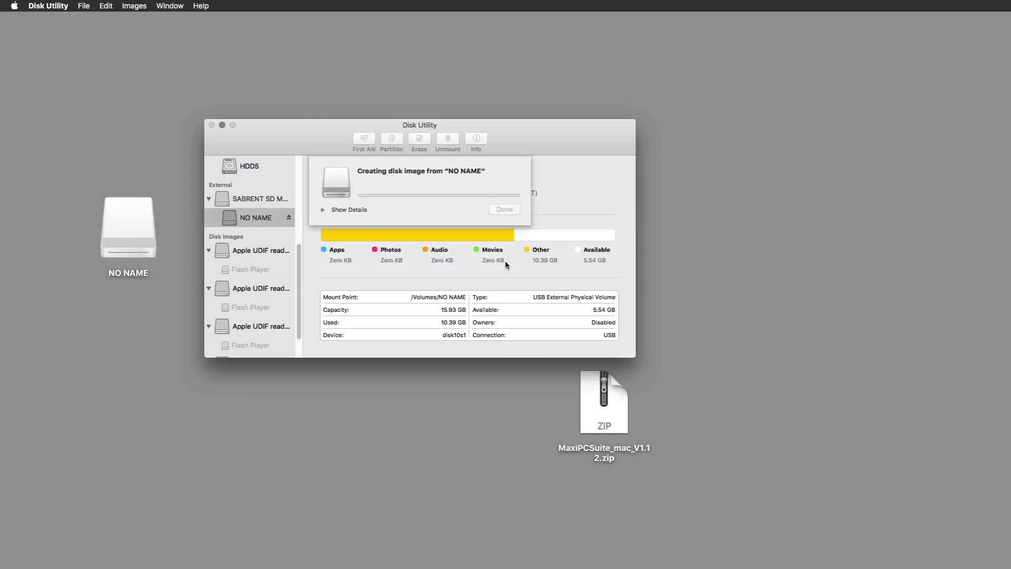
Authorise the imaging with the account password and follow the progress log.
left_click(322, 210)
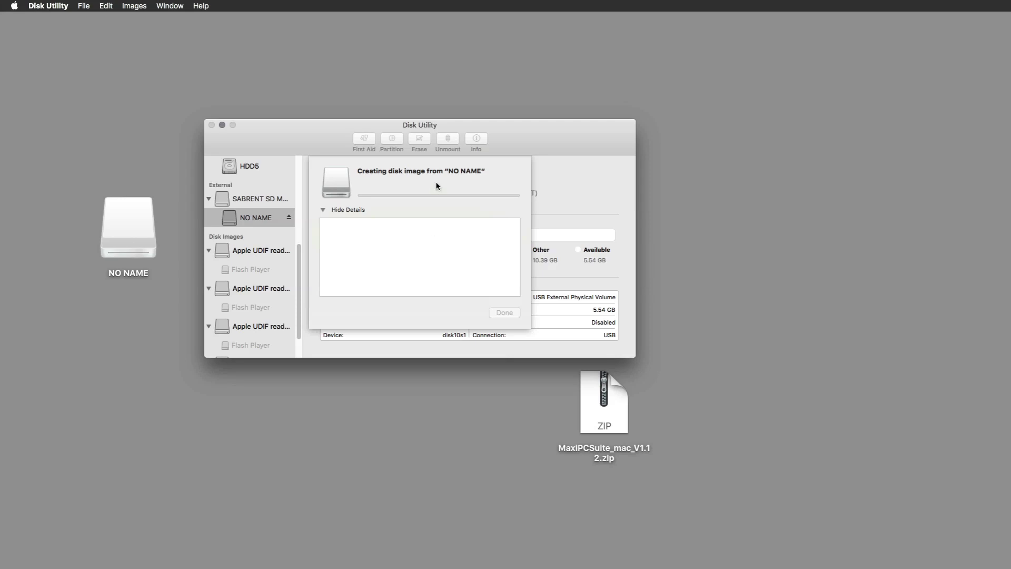
left_click(323, 210)
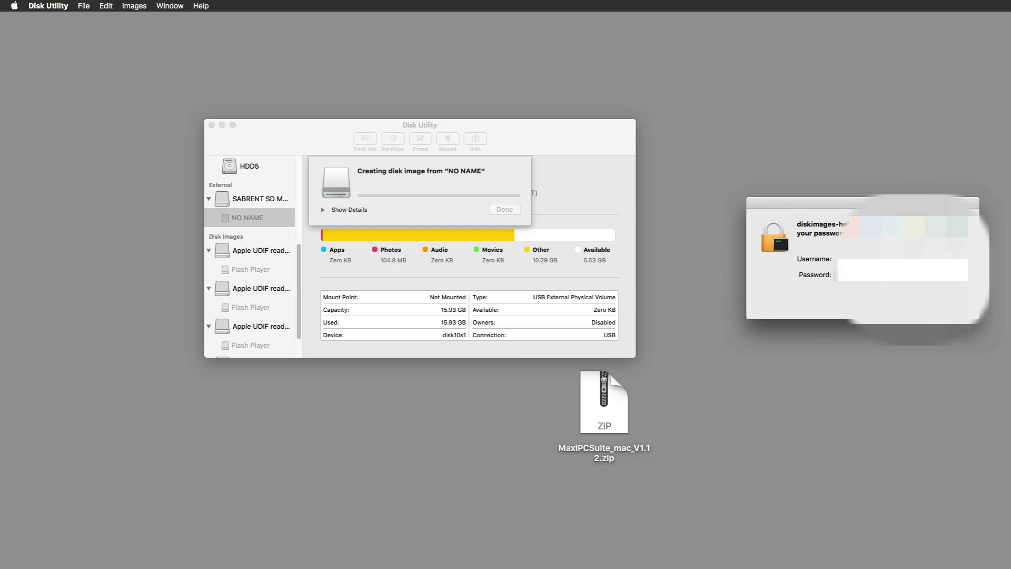
key("Return")
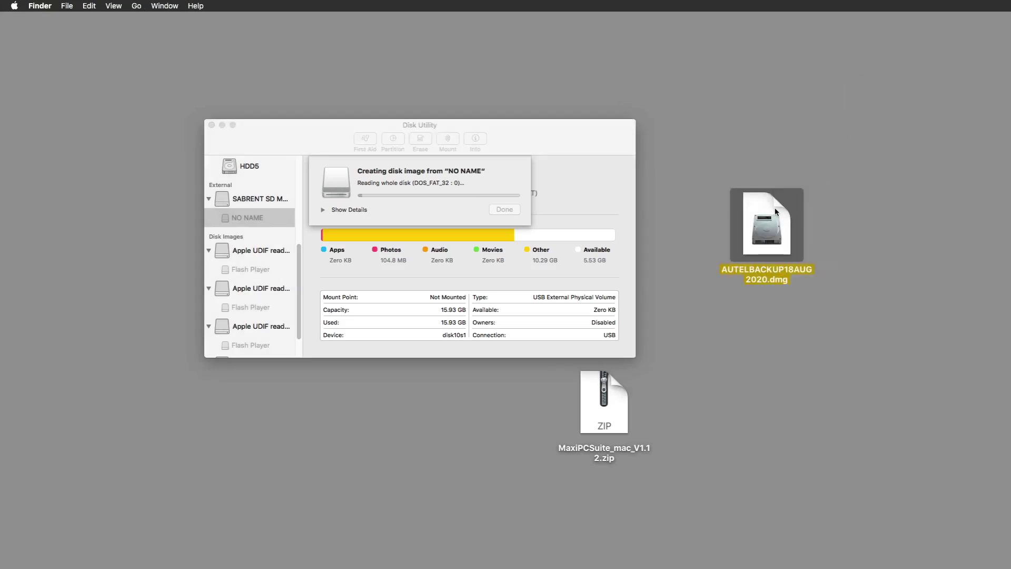
left_click(363, 210)
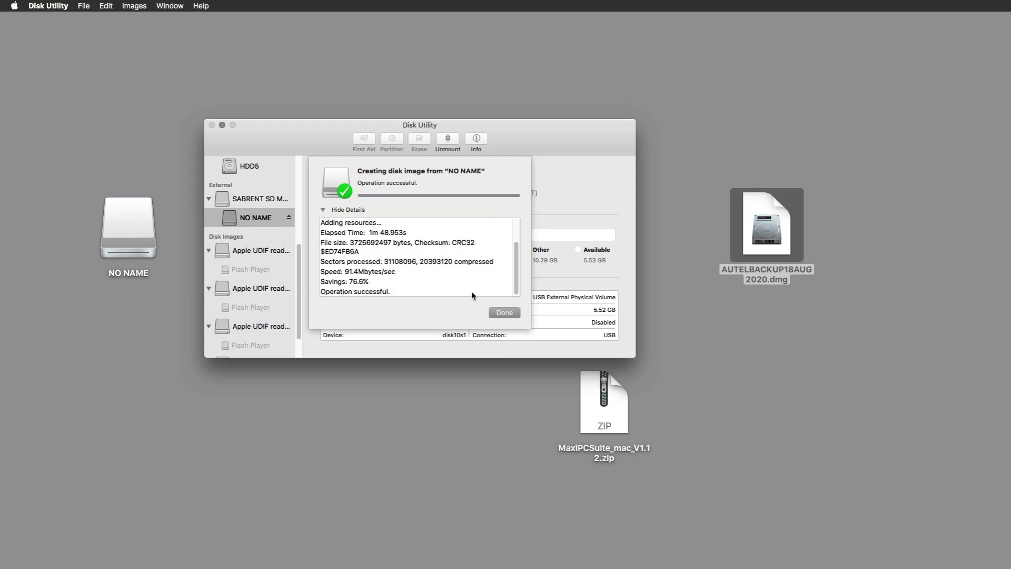
Dismiss the finished imaging report, eject the NO NAME card and quit Disk Utility.
left_click(503, 313)
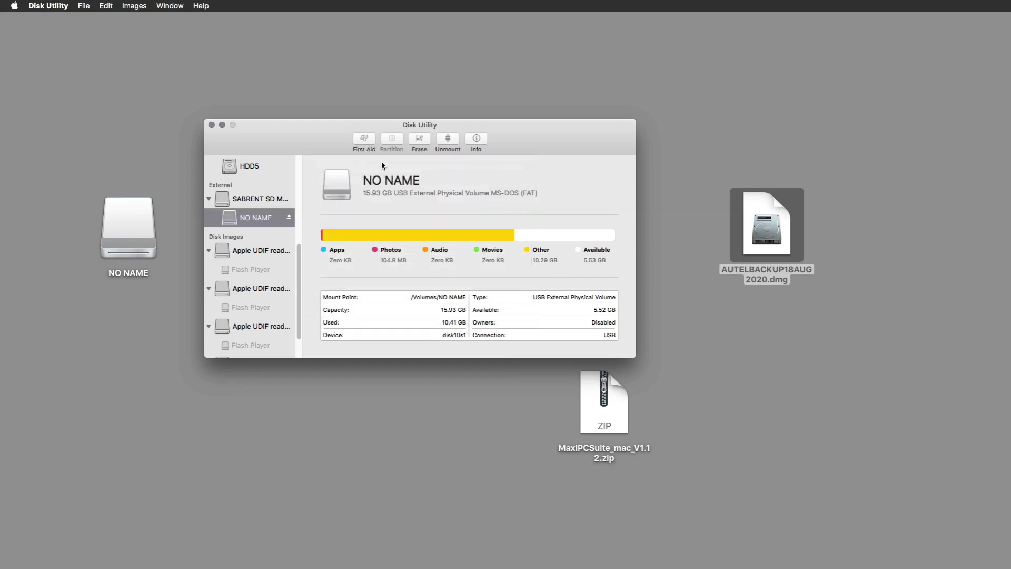
left_click(288, 217)
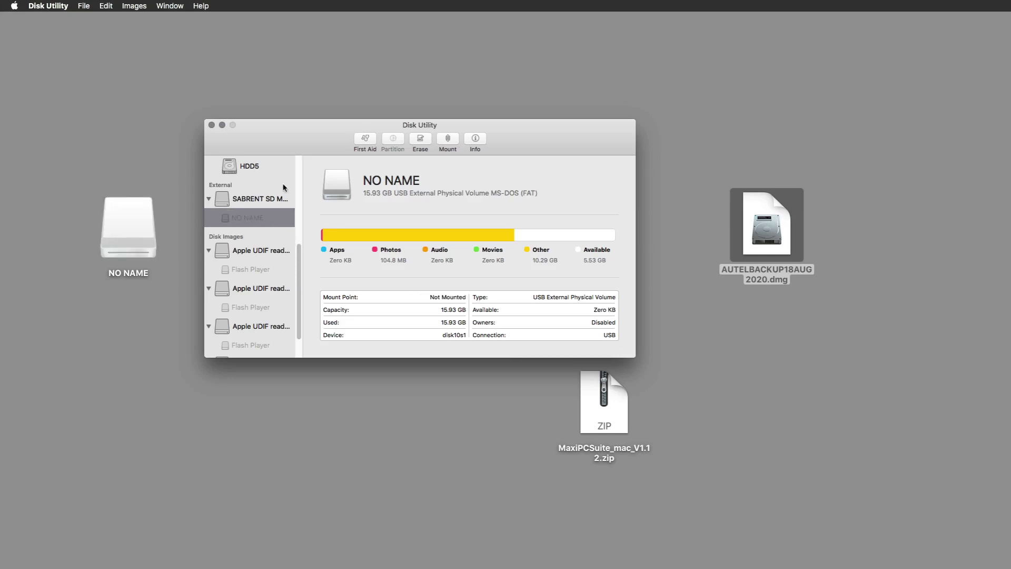
left_click(211, 124)
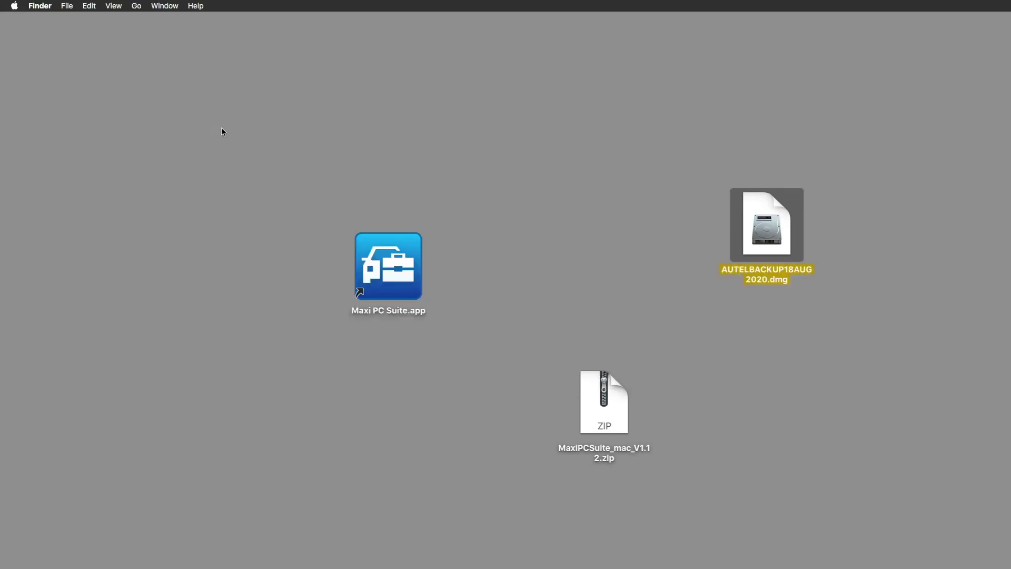